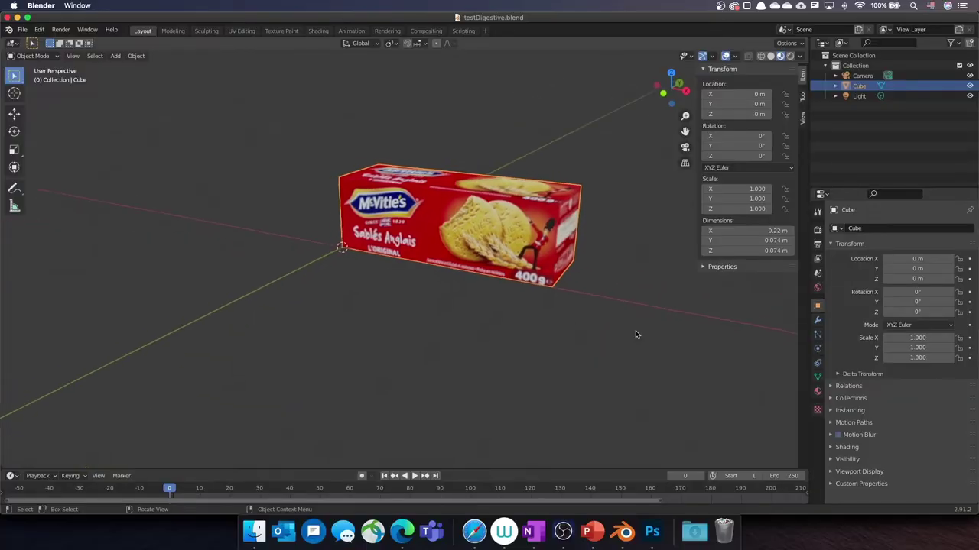
Swipe across from Blender to the Edge window showing blender.org's Blender 2.92.0 announcement
{"action": "scroll", "coordinate": [635, 334], "scroll_direction": "right", "scroll_amount": 10}
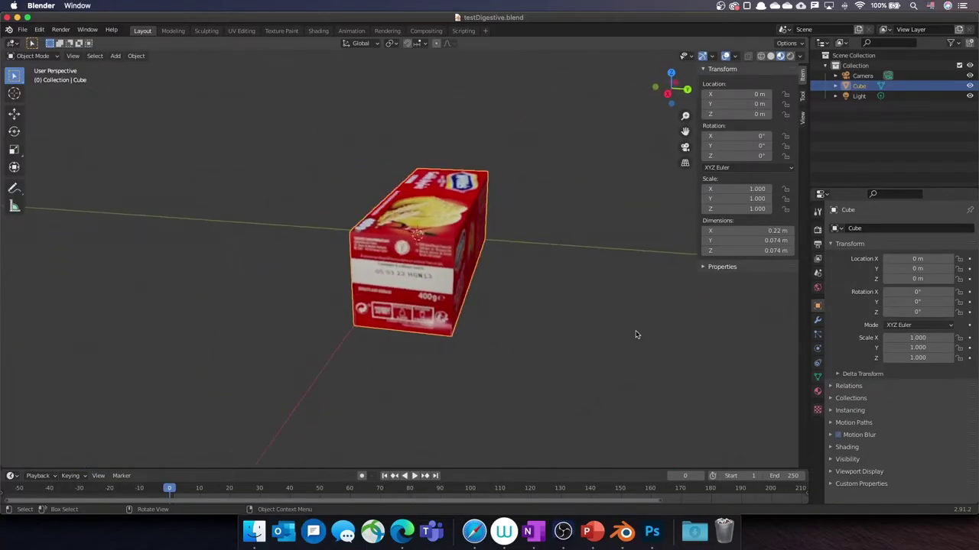
{"action": "scroll", "coordinate": [635, 334], "scroll_direction": "right", "scroll_amount": 10}
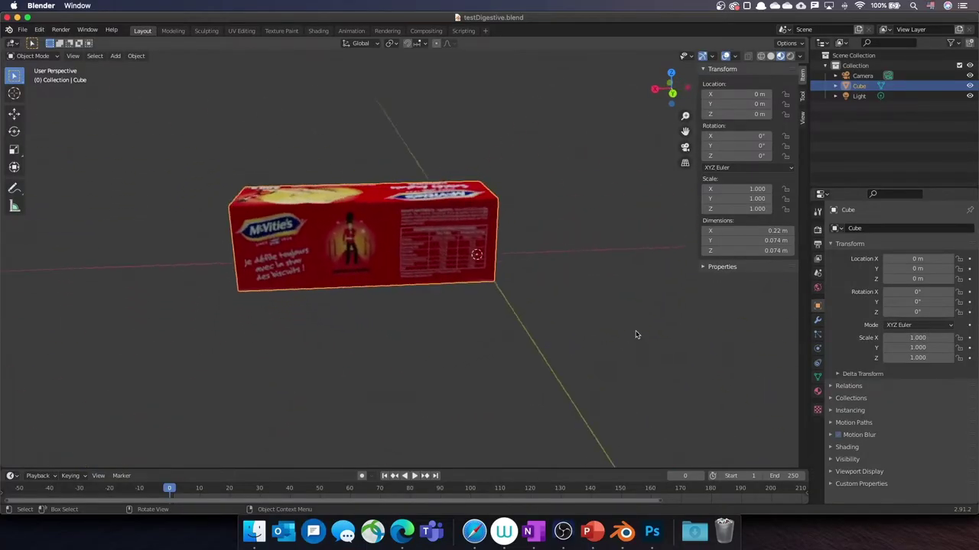
{"action": "scroll", "coordinate": [635, 335], "scroll_direction": "right", "scroll_amount": 10}
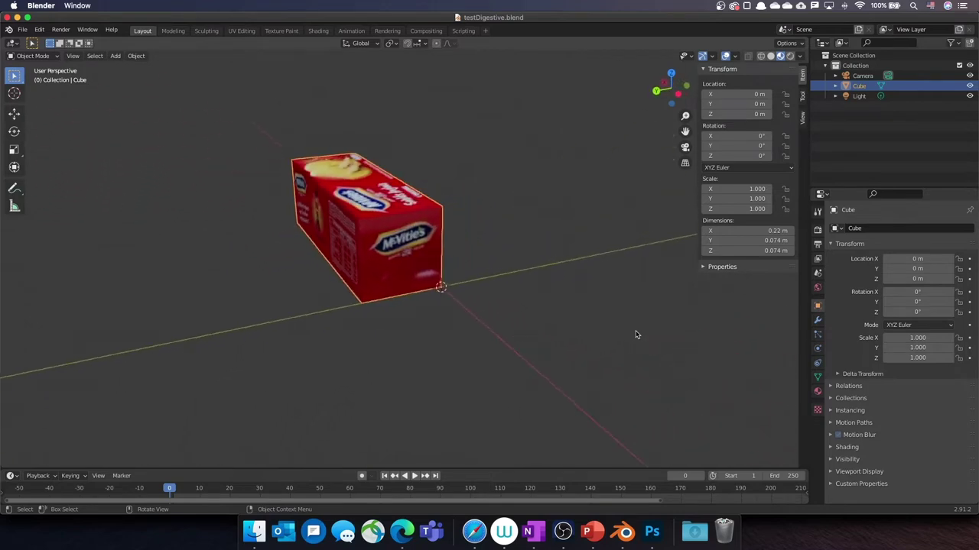
{"action": "scroll", "coordinate": [635, 334], "scroll_direction": "right", "scroll_amount": 10}
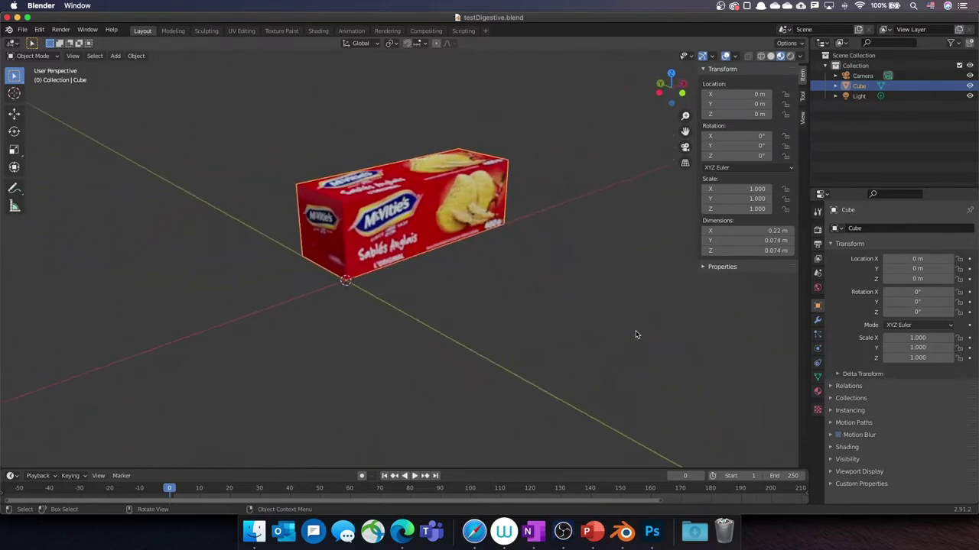
{"action": "scroll", "coordinate": [635, 334], "scroll_direction": "right", "scroll_amount": 5}
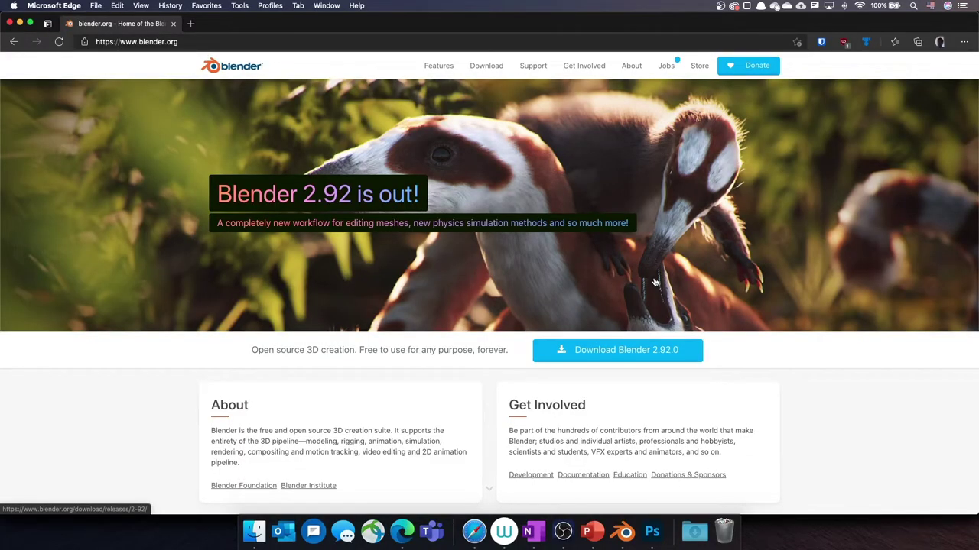
Start downloading Blender 2.92.0 from the home page link and the Download page button
{"action": "left_click", "coordinate": [628, 356]}
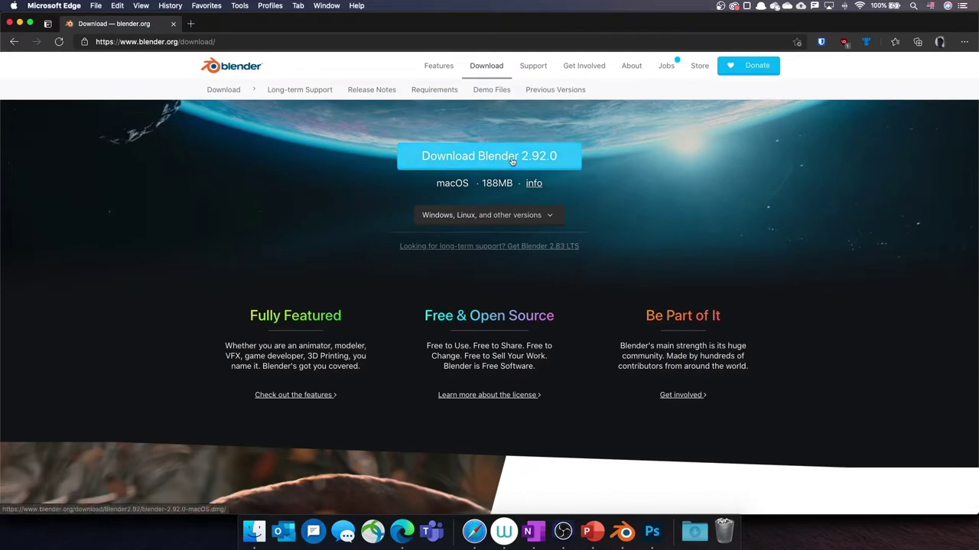
{"action": "left_click", "coordinate": [512, 158]}
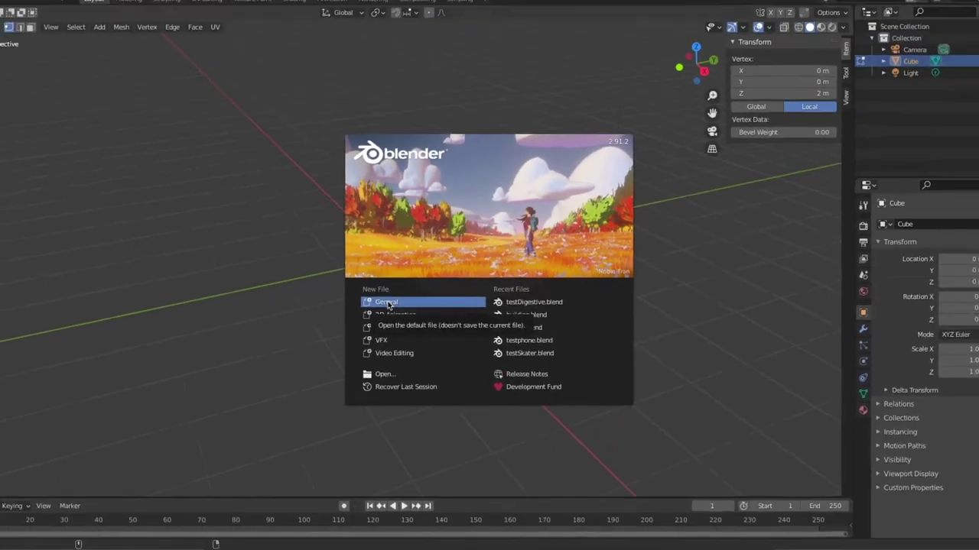
Create a General file from the splash screen's New File templates
{"action": "left_click", "coordinate": [296, 342]}
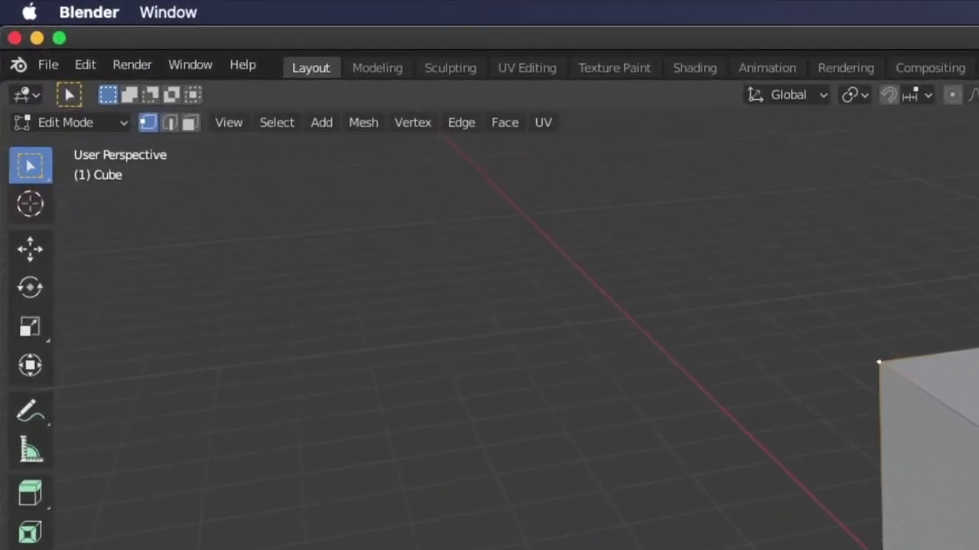
Switch the cube to Object Mode and give it dimensions X 0.22 m, Y 0.074 m, Z 0.074 m
{"action": "left_click", "coordinate": [94, 122]}
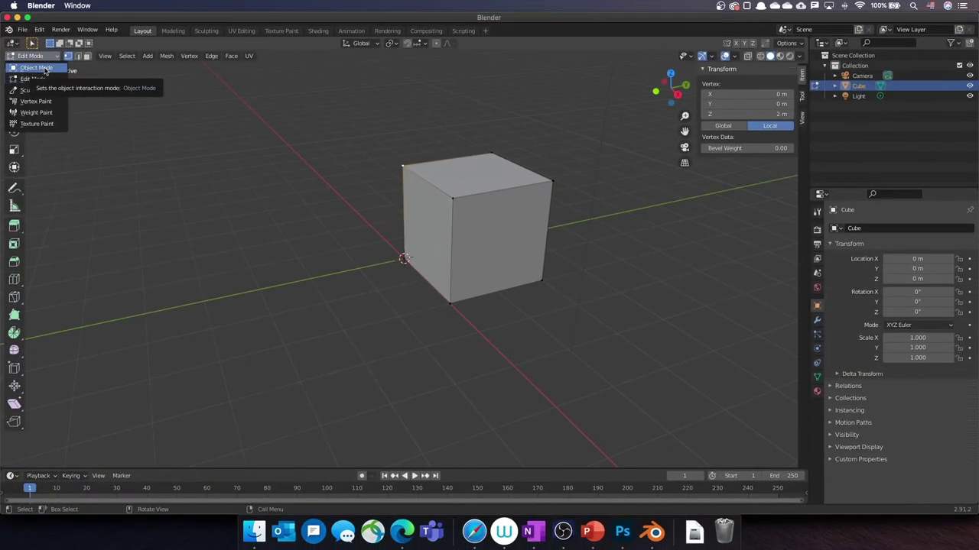
{"action": "left_click", "coordinate": [84, 145]}
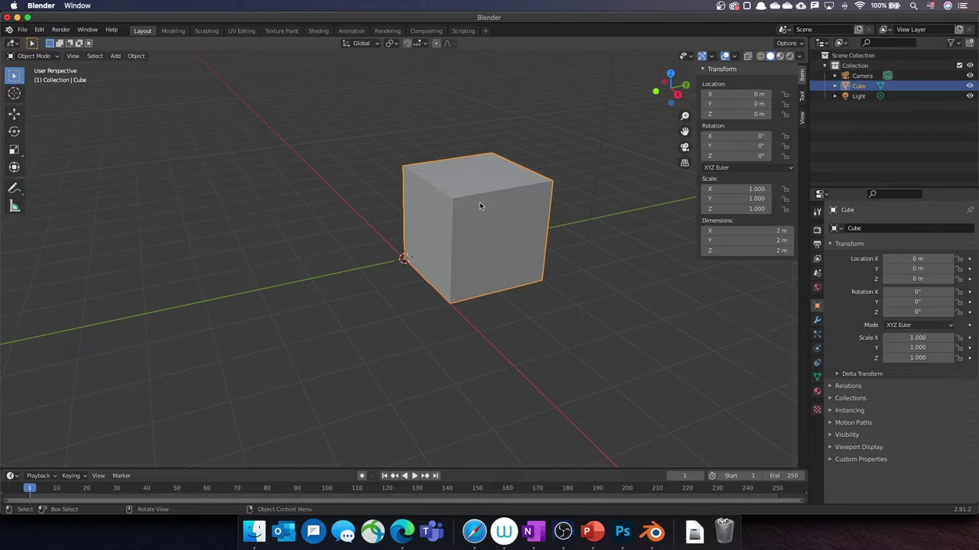
{"action": "left_click", "coordinate": [762, 231]}
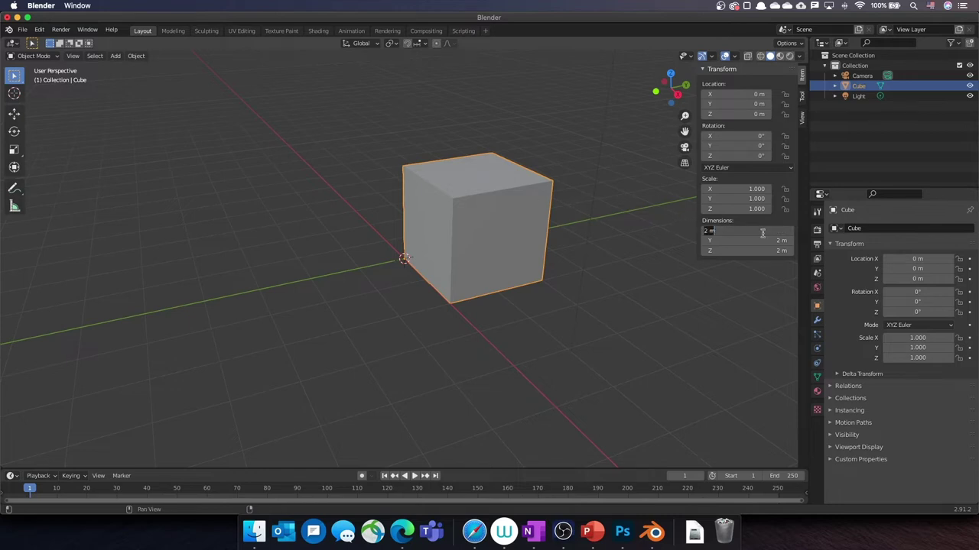
{"action": "type", "text": "22"}
{"action": "key", "text": "Return"}
{"action": "left_click", "coordinate": [764, 241]}
{"action": "type", "text": "7.4cm"}
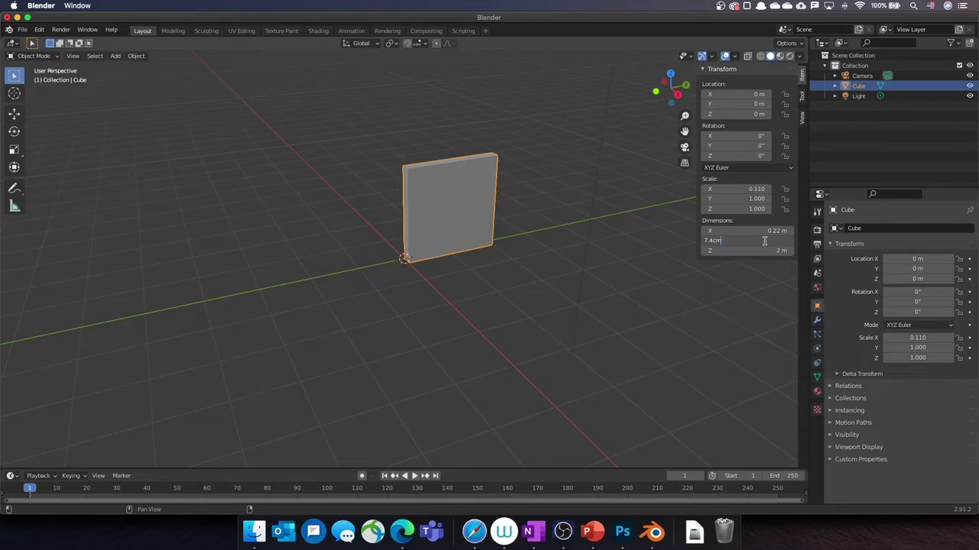
{"action": "key", "text": "Return"}
{"action": "left_click", "coordinate": [764, 250]}
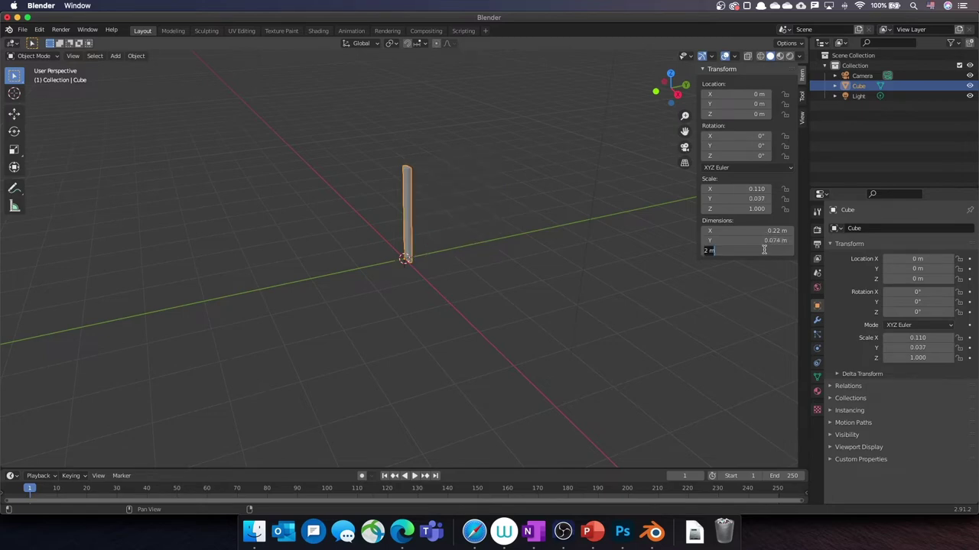
{"action": "type", "text": "74"}
{"action": "key", "text": "Return"}
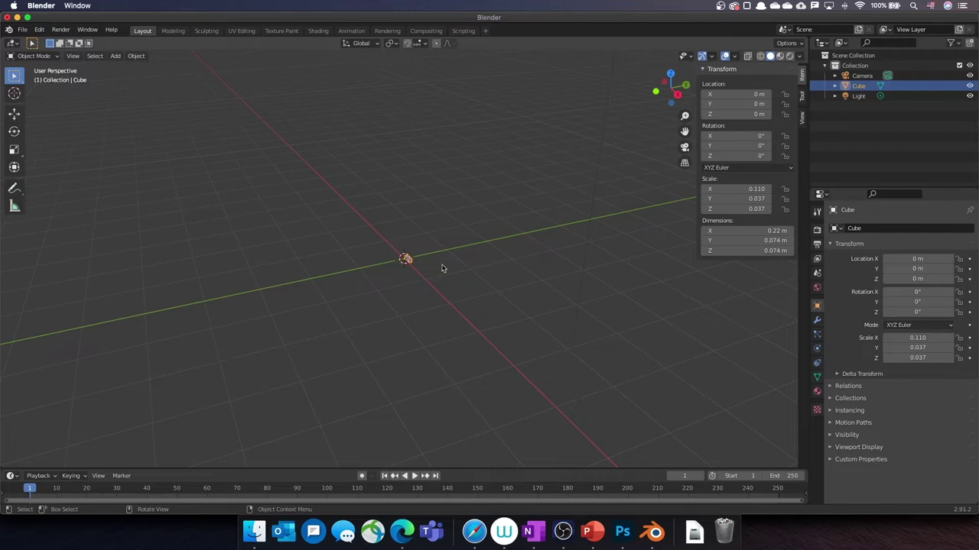
Zoom in and apply the cube's scale so all axes read 1.000
{"action": "scroll", "coordinate": [377, 267], "scroll_direction": "up", "scroll_amount": 9}
{"action": "scroll", "coordinate": [377, 267], "scroll_direction": "up", "scroll_amount": 5}
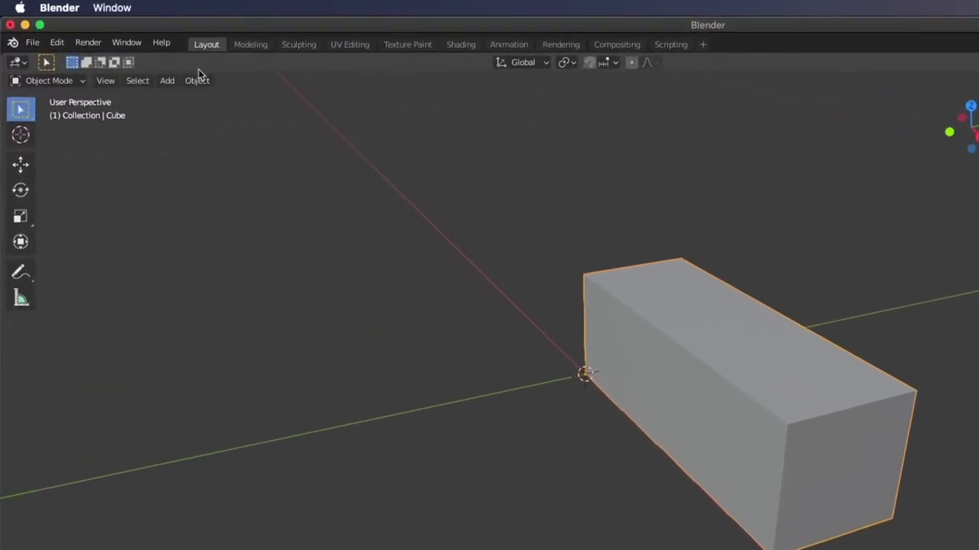
{"action": "left_click", "coordinate": [137, 55]}
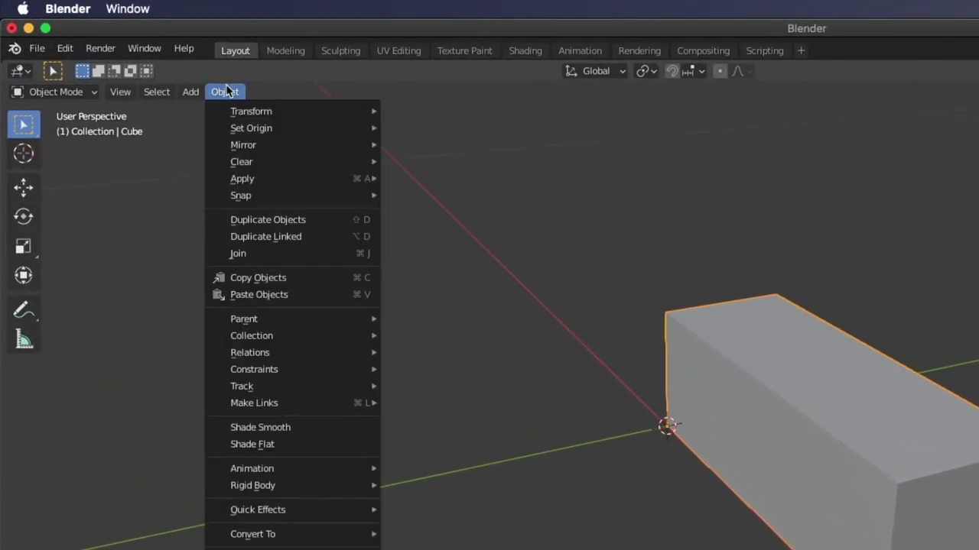
{"action": "mouse_move", "coordinate": [317, 180]}
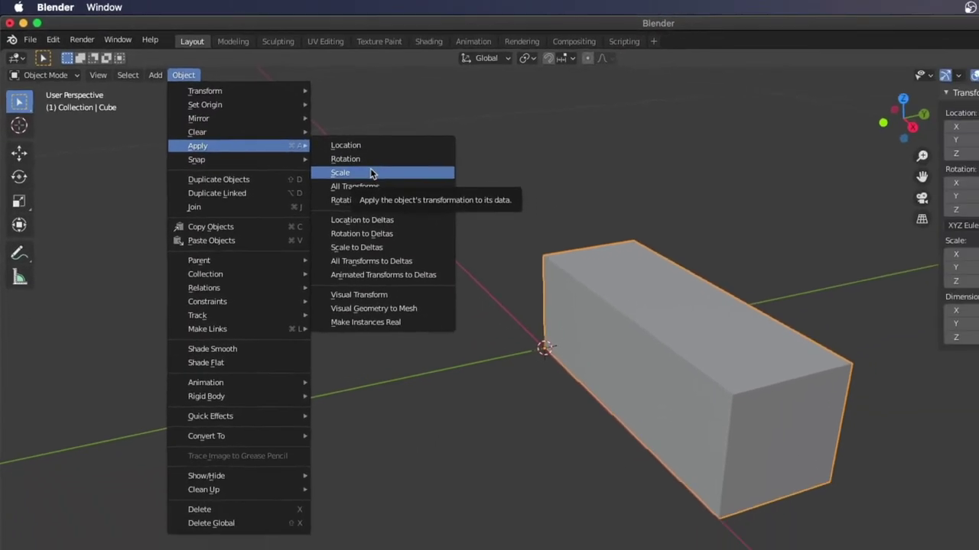
{"action": "left_click", "coordinate": [455, 212]}
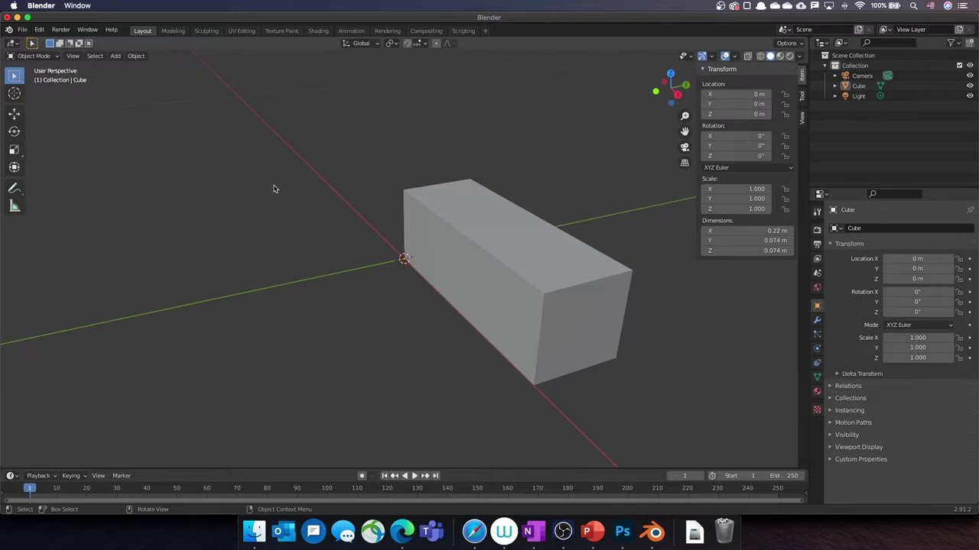
Work on the box in the UV Editing workspace, in Edit Mode with edge selection
{"action": "left_click", "coordinate": [242, 31]}
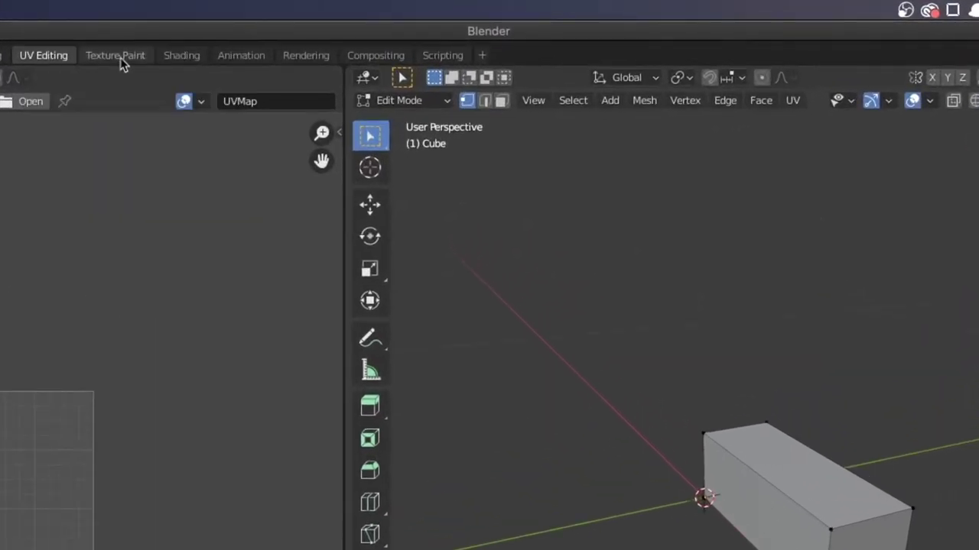
{"action": "left_click", "coordinate": [394, 100]}
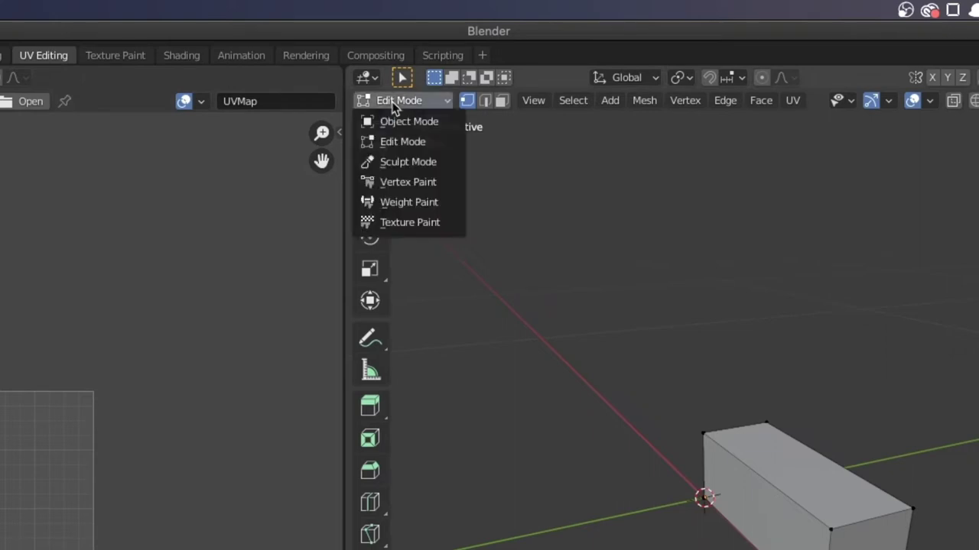
{"action": "left_click", "coordinate": [396, 142]}
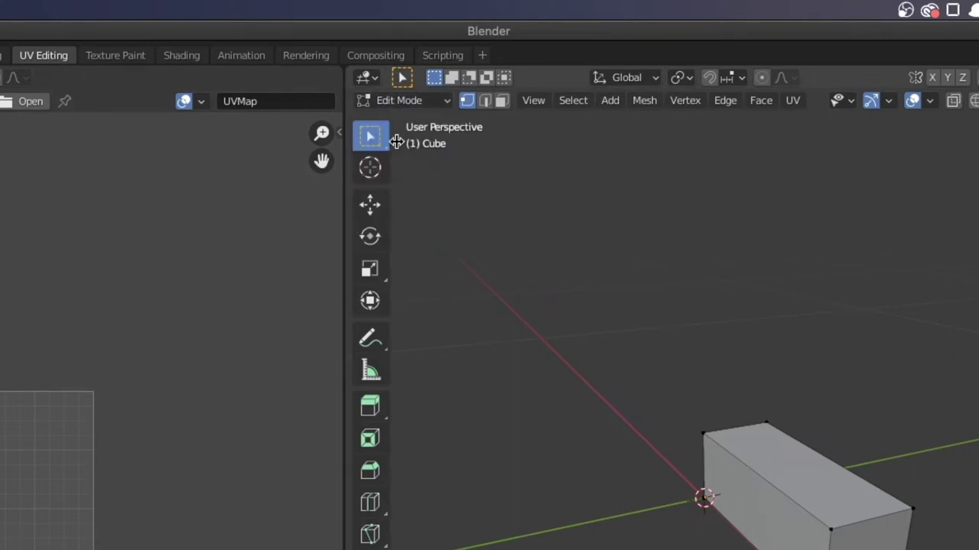
{"action": "left_click", "coordinate": [486, 101]}
Select all edges and clear their UV seams
{"action": "key", "text": "a"}
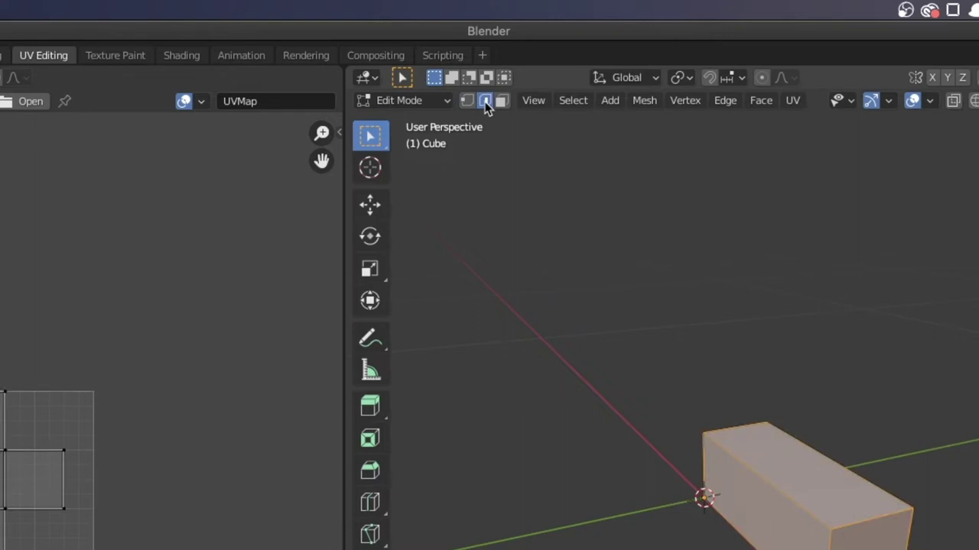
{"action": "left_click", "coordinate": [791, 104]}
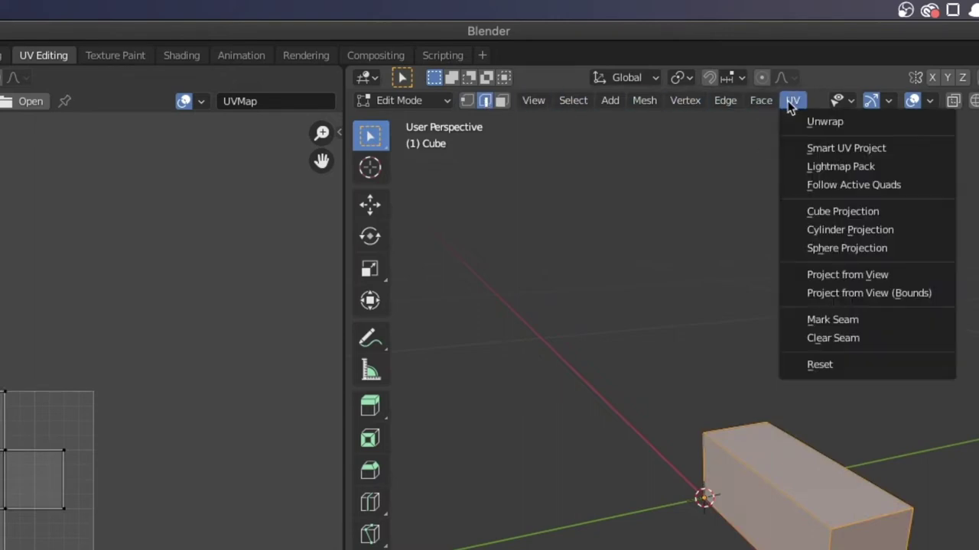
{"action": "left_click", "coordinate": [832, 338]}
Deselect everything, then select the end face's bottom edge and the front vertical edge as seam edges
{"action": "key", "text": "alt+a"}
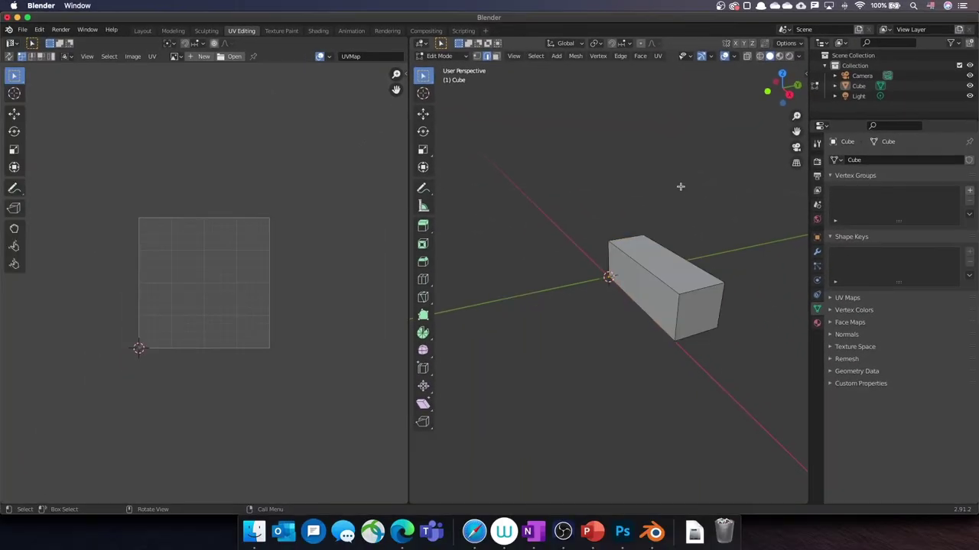
{"action": "key", "text": "shift"}
{"action": "left_click", "coordinate": [698, 333], "text": "shift"}
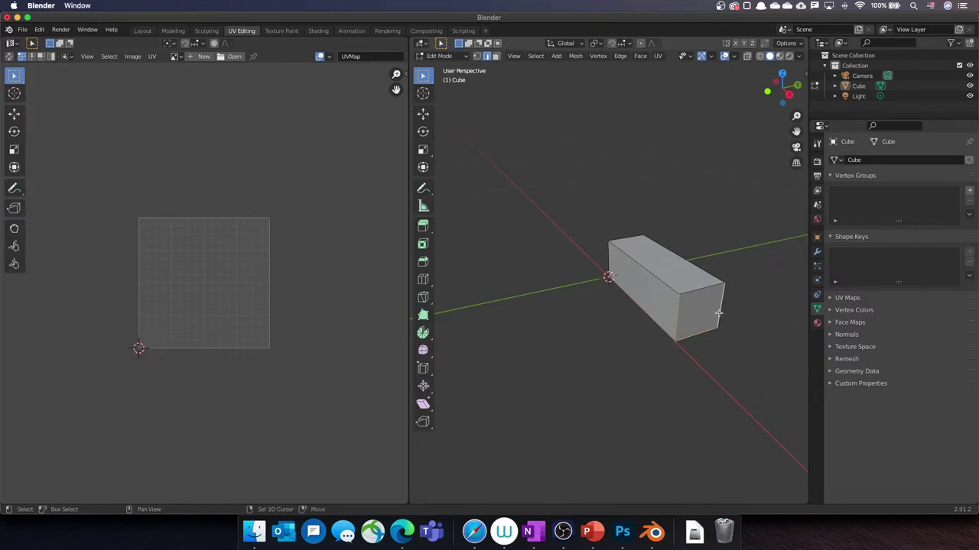
{"action": "scroll", "coordinate": [718, 313], "scroll_direction": "right", "scroll_amount": 10}
{"action": "scroll", "coordinate": [718, 313], "scroll_direction": "right", "scroll_amount": 3}
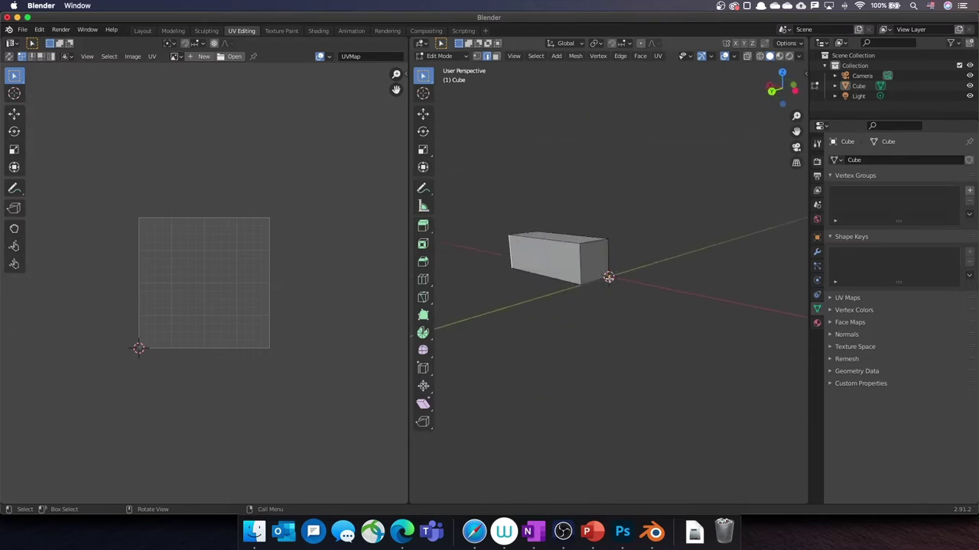
{"action": "left_click", "coordinate": [581, 270], "text": "shift"}
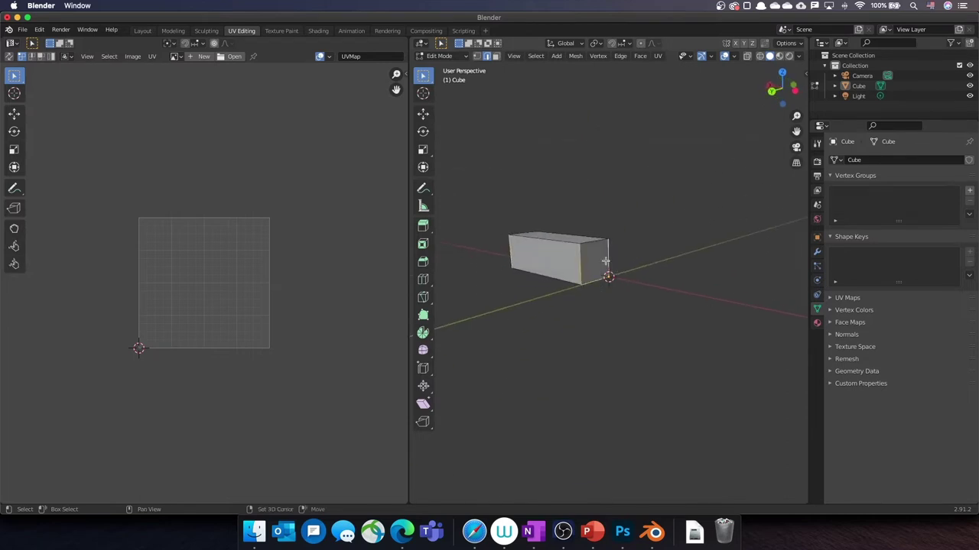
{"action": "scroll", "coordinate": [605, 263], "scroll_direction": "right", "scroll_amount": 5}
{"action": "scroll", "coordinate": [604, 262], "scroll_direction": "down", "scroll_amount": 3}
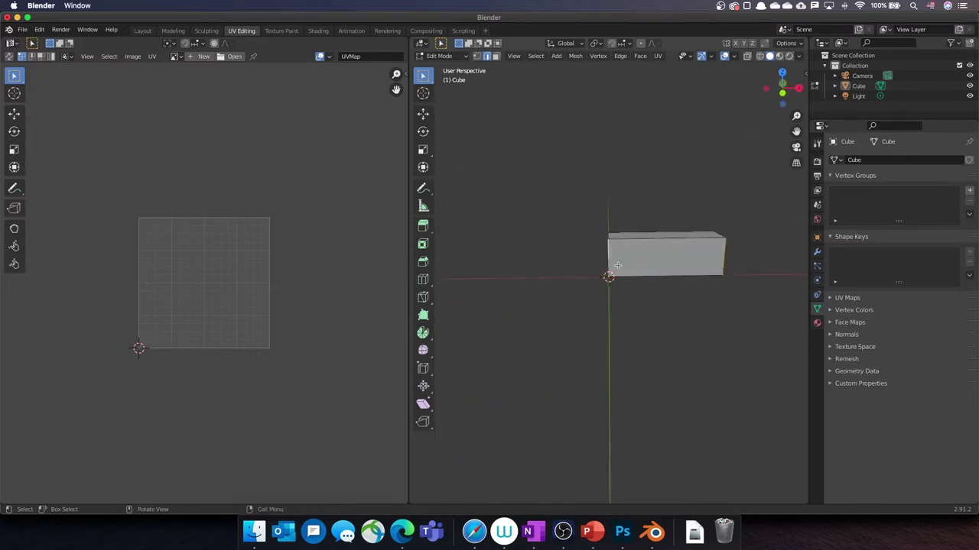
{"action": "scroll", "coordinate": [650, 277], "scroll_direction": "right", "scroll_amount": 10}
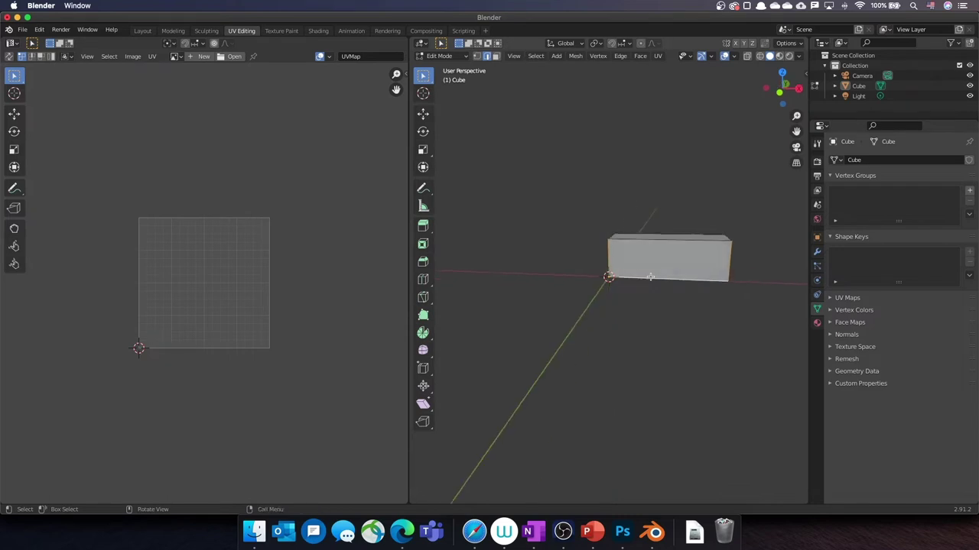
{"action": "scroll", "coordinate": [650, 277], "scroll_direction": "right", "scroll_amount": 5}
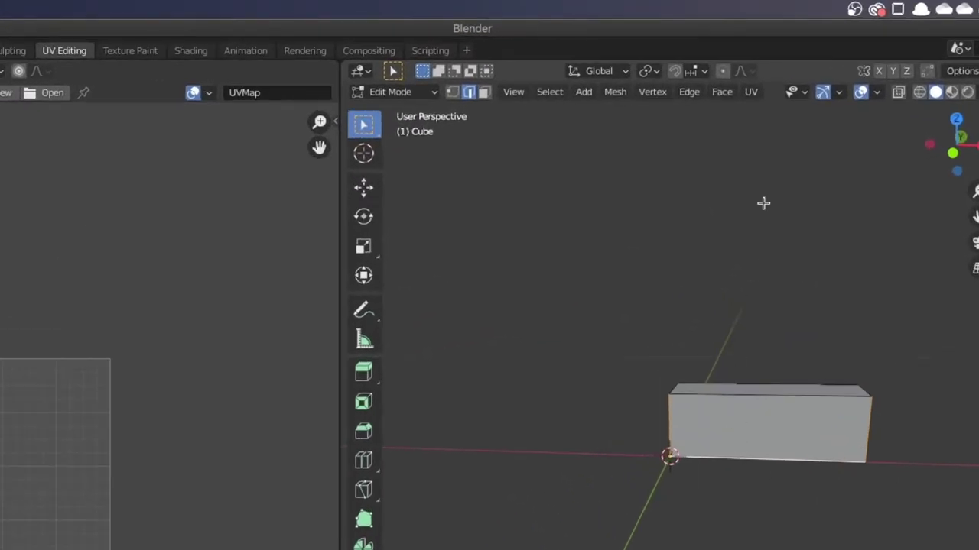
Mark the selected edges as seams and unwrap the whole box
{"action": "left_click", "coordinate": [751, 91]}
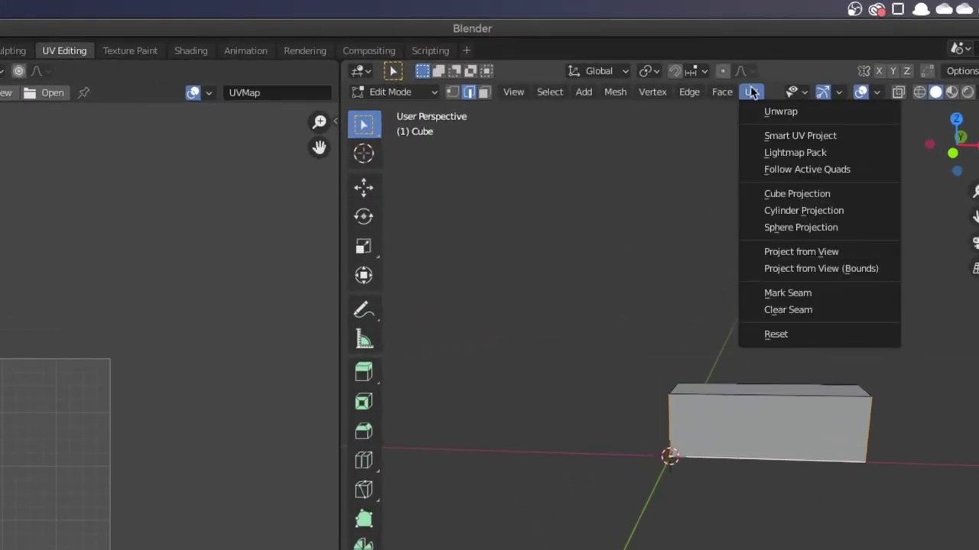
{"action": "left_click", "coordinate": [789, 295]}
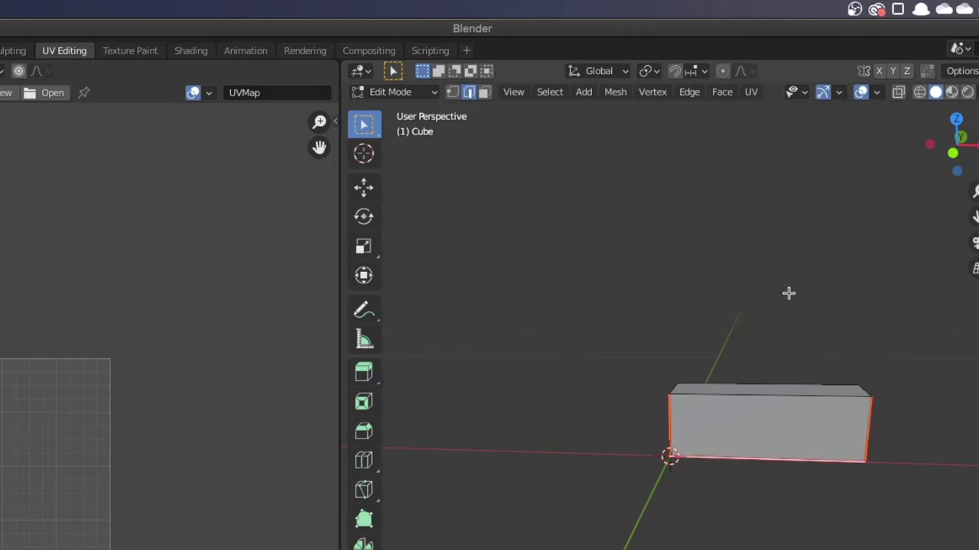
{"action": "key", "text": "a"}
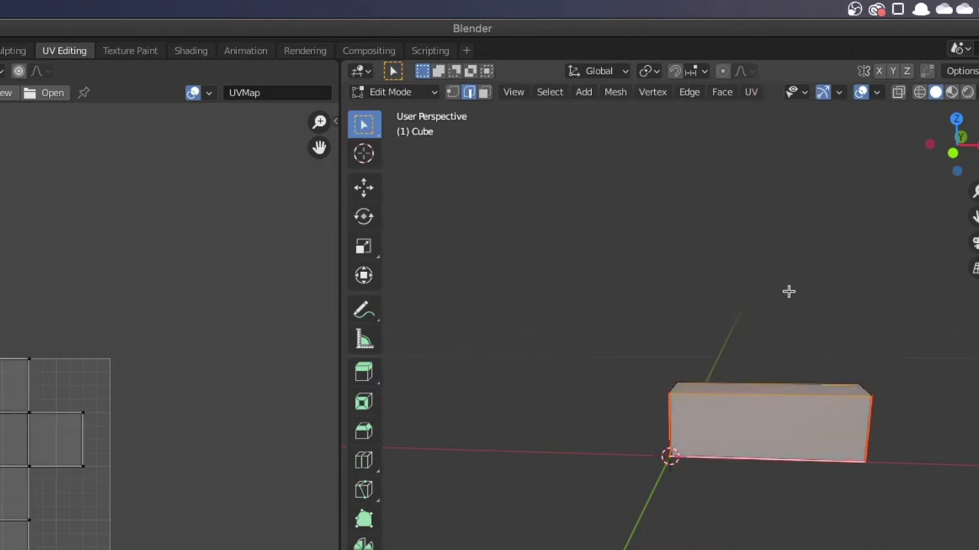
{"action": "left_click", "coordinate": [753, 91]}
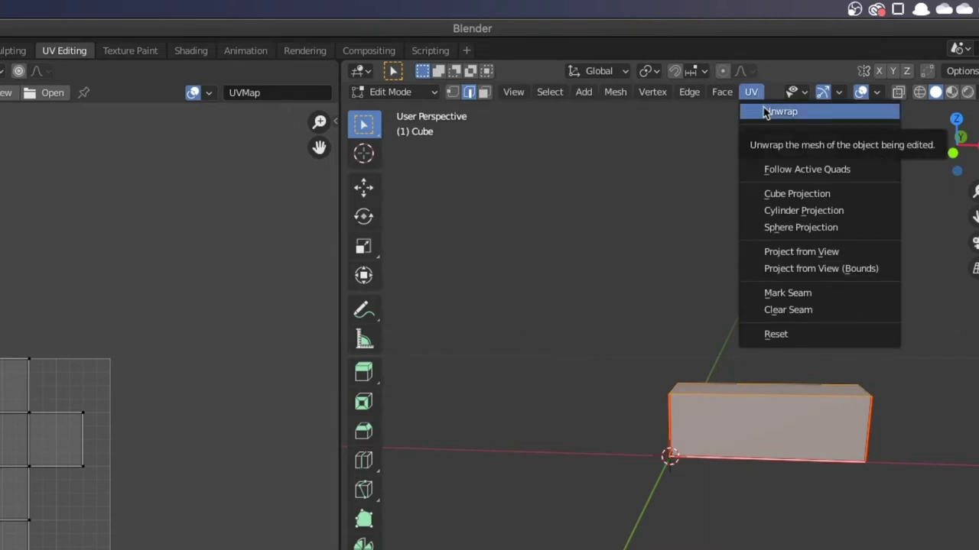
{"action": "left_click", "coordinate": [780, 112]}
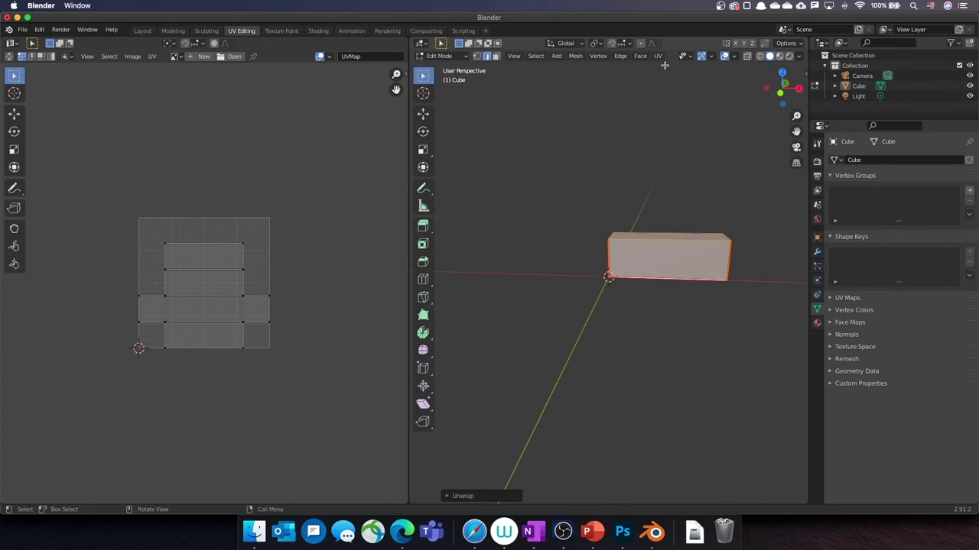
Export the UV layout as digestive-uv.png
{"action": "left_click", "coordinate": [218, 113]}
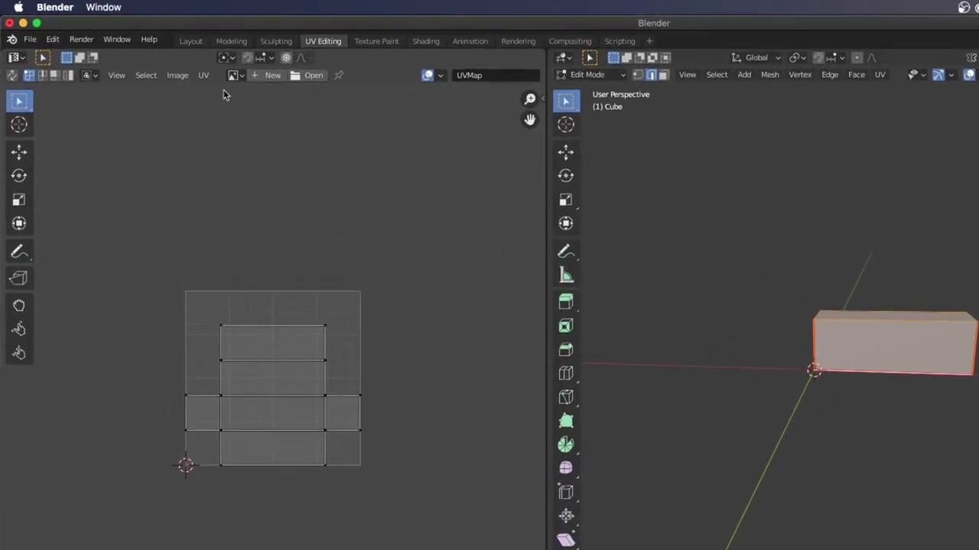
{"action": "left_click", "coordinate": [153, 57]}
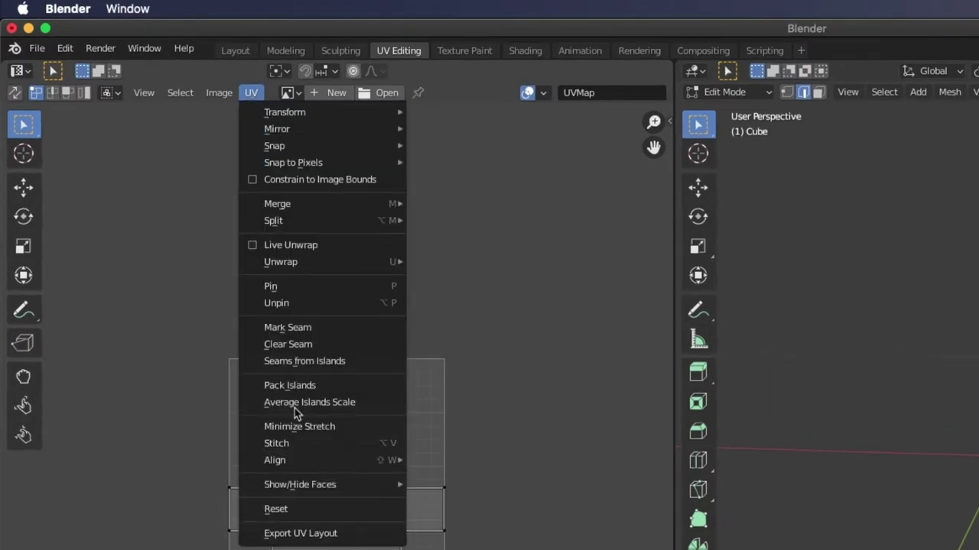
{"action": "left_click", "coordinate": [310, 534]}
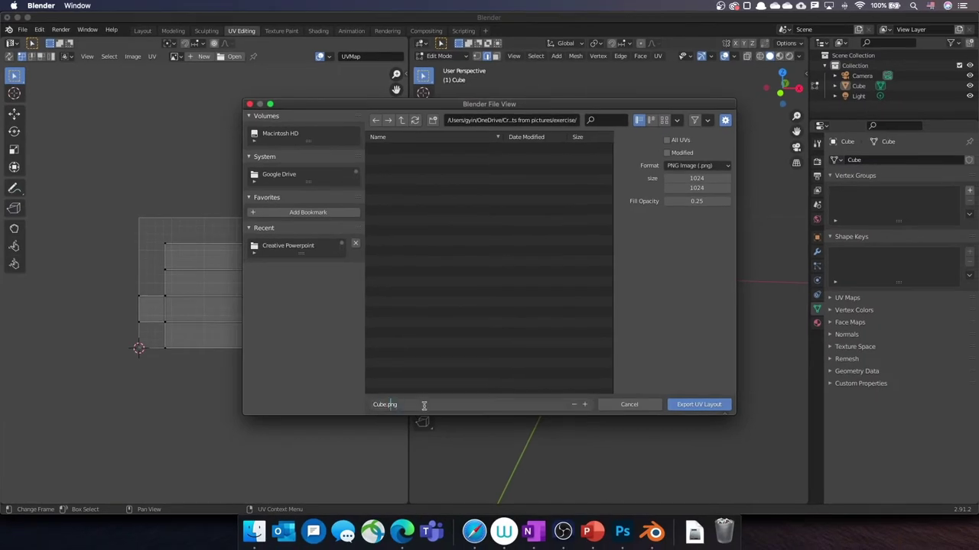
{"action": "type", "text": "digestive-uv"}
{"action": "left_click", "coordinate": [689, 404]}
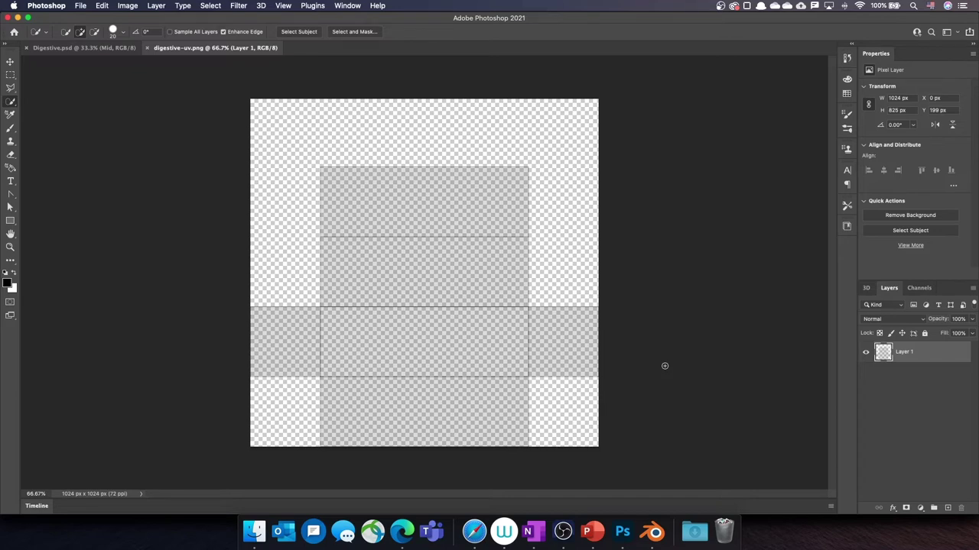
Bring in the Digestive.psd artwork, move Layer 7 below Layer 2, and fit the box net in view
{"action": "left_click", "coordinate": [98, 49]}
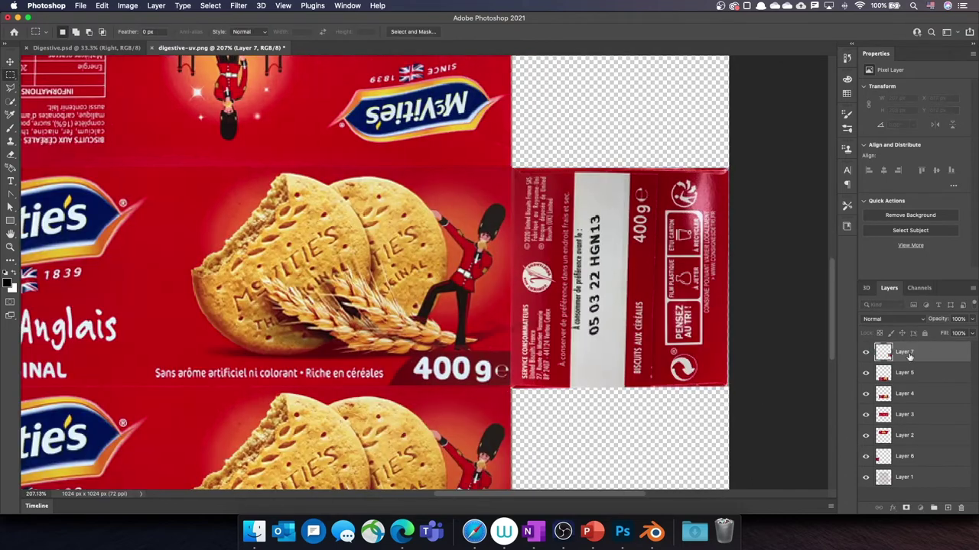
{"action": "left_click_drag", "start_coordinate": [909, 354], "coordinate": [906, 446]}
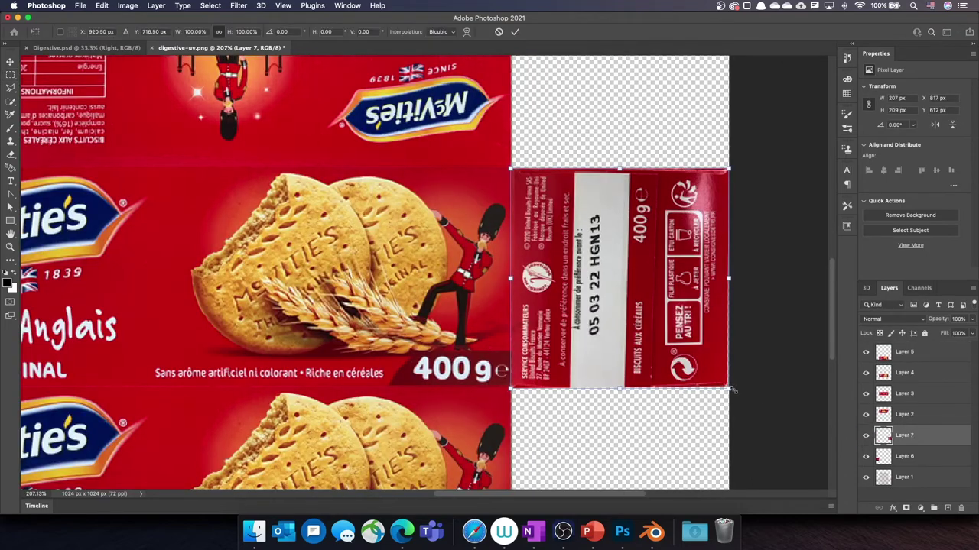
{"action": "key", "text": "super+0"}
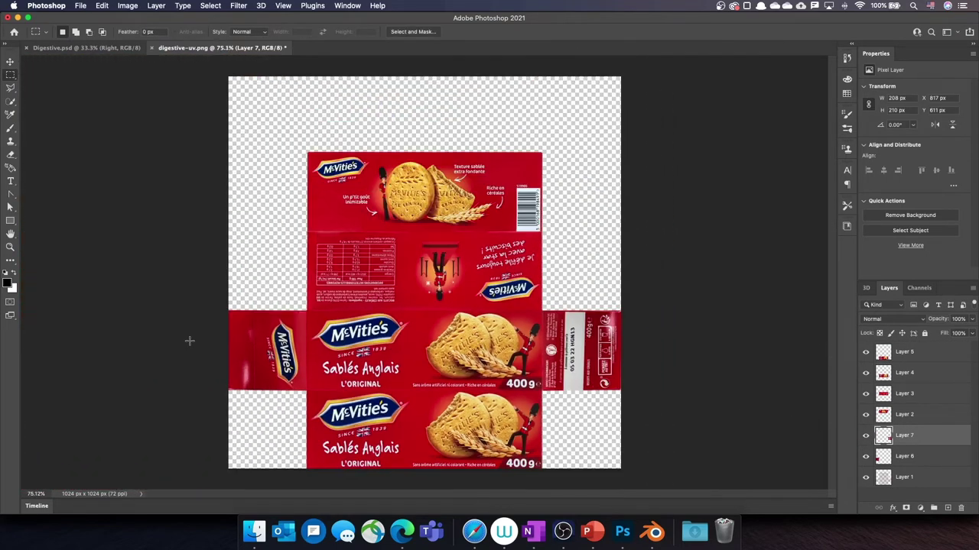
Save the layered texture file as digestive-uv-textured.psd
{"action": "key", "text": "shift+super+s"}
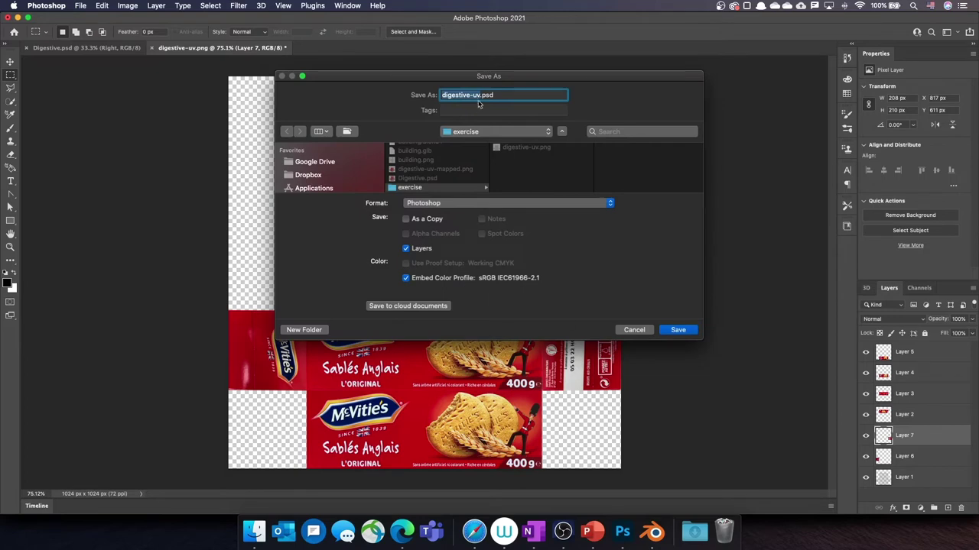
{"action": "key", "text": "Right"}
{"action": "type", "text": "-textured"}
{"action": "left_click", "coordinate": [678, 330]}
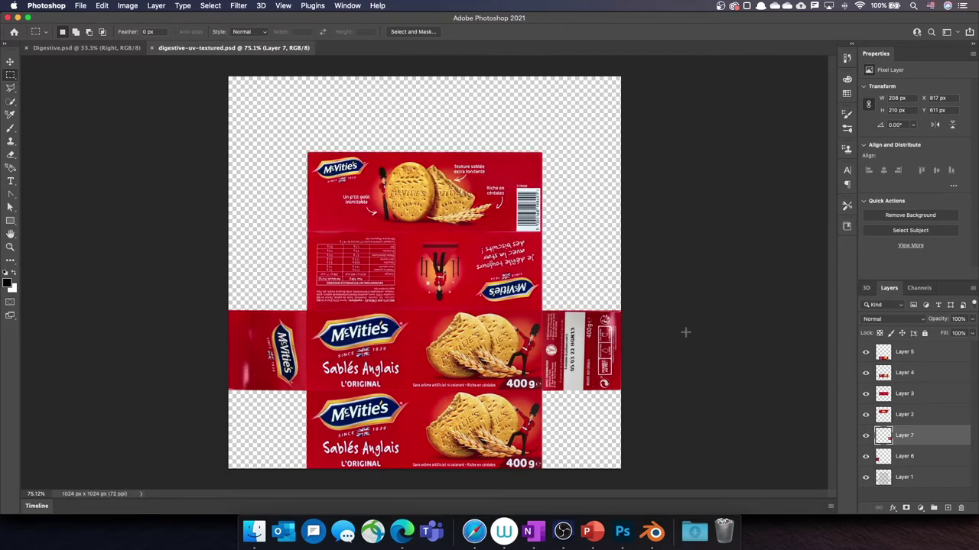
{"action": "left_click", "coordinate": [84, 5]}
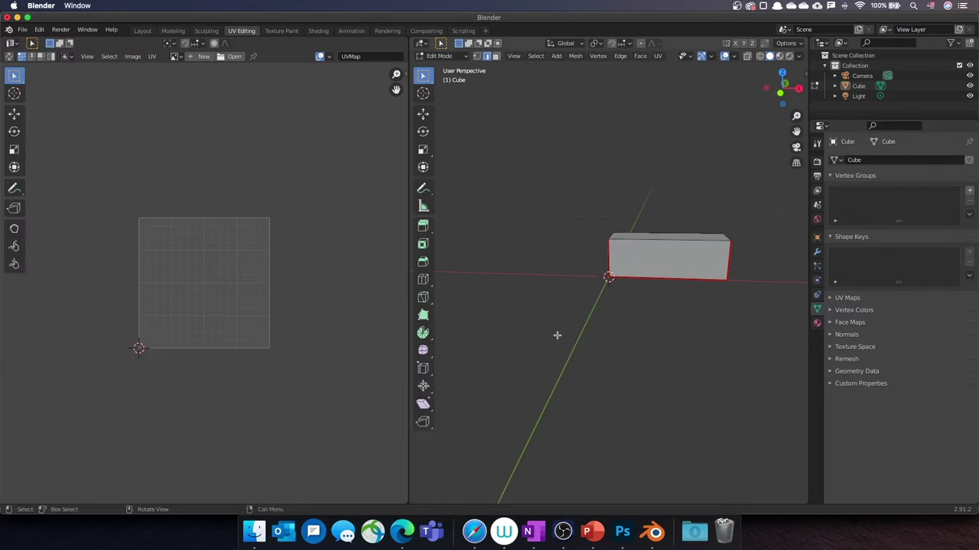
Select the box and set its Base Color to an Image Texture using digestive-uv-textured.png
{"action": "key", "text": "a"}
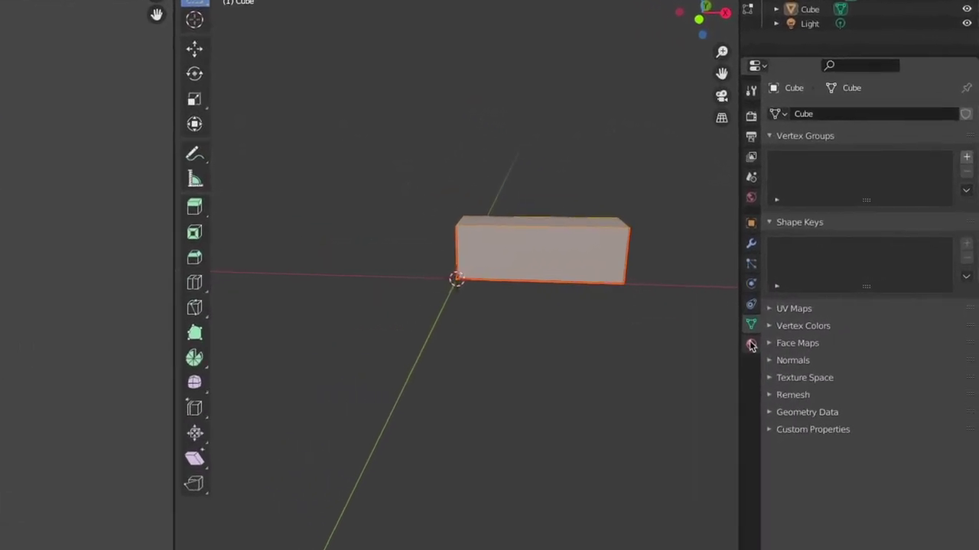
{"action": "left_click", "coordinate": [721, 354]}
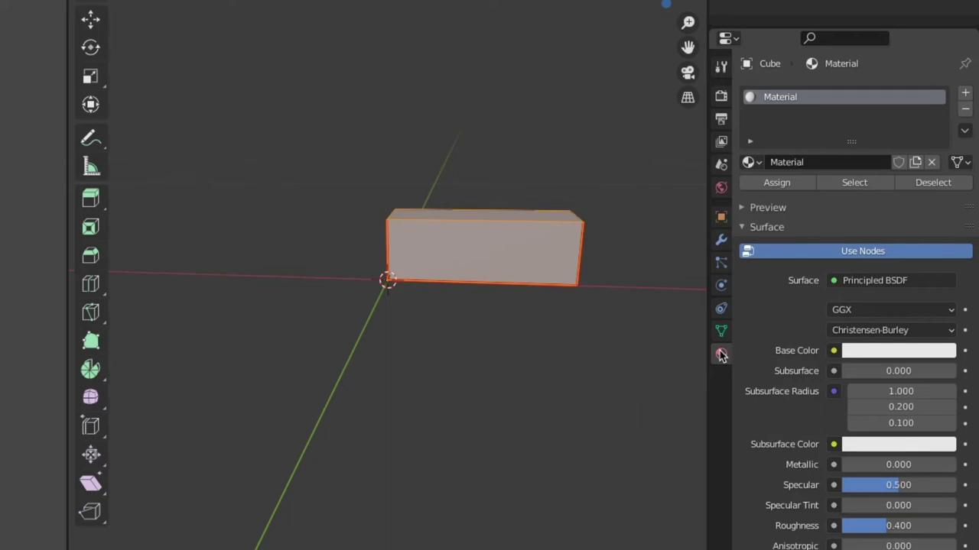
{"action": "left_click", "coordinate": [833, 351]}
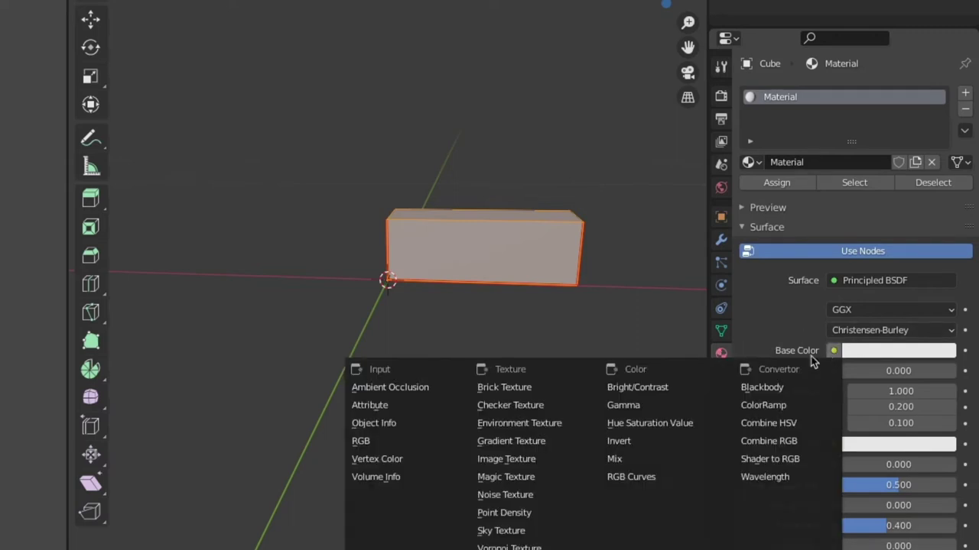
{"action": "left_click", "coordinate": [544, 459]}
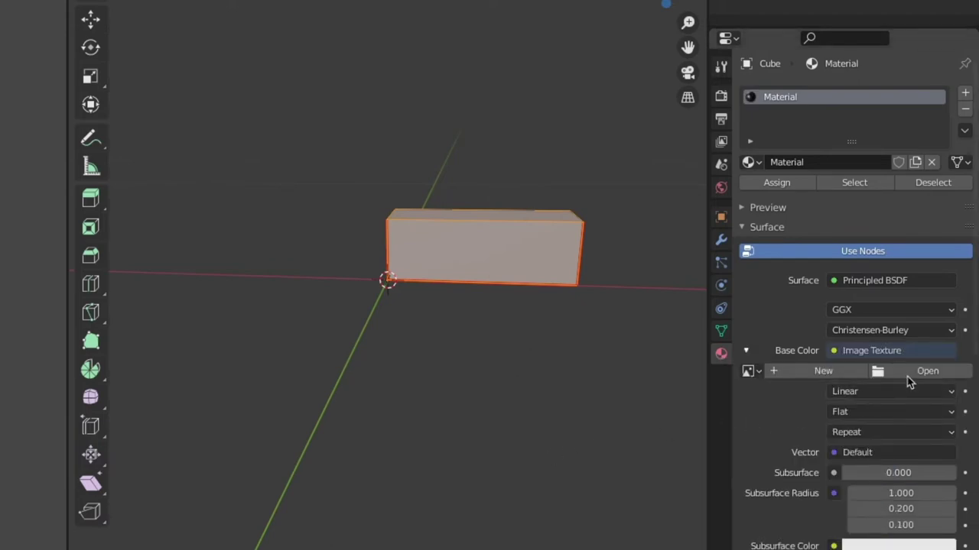
{"action": "left_click", "coordinate": [930, 371]}
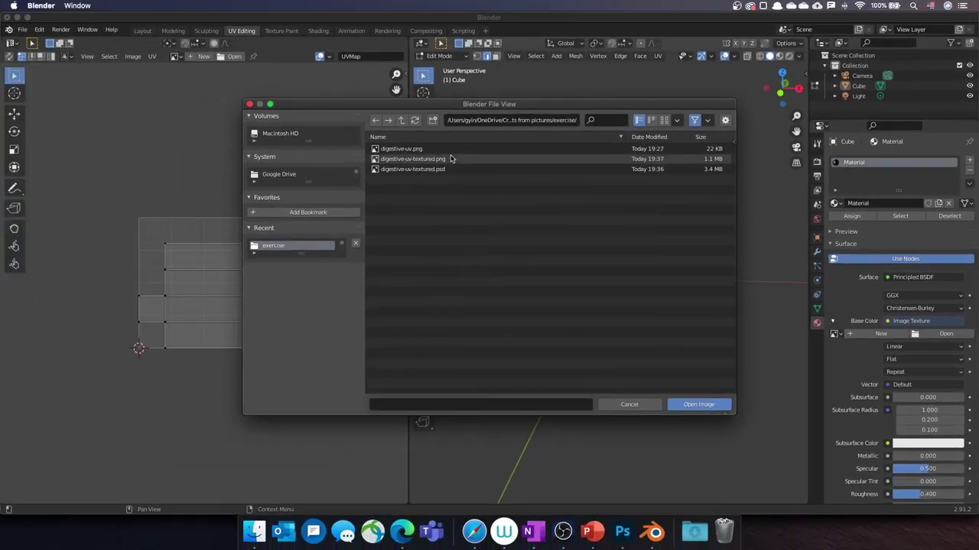
{"action": "left_click", "coordinate": [448, 159]}
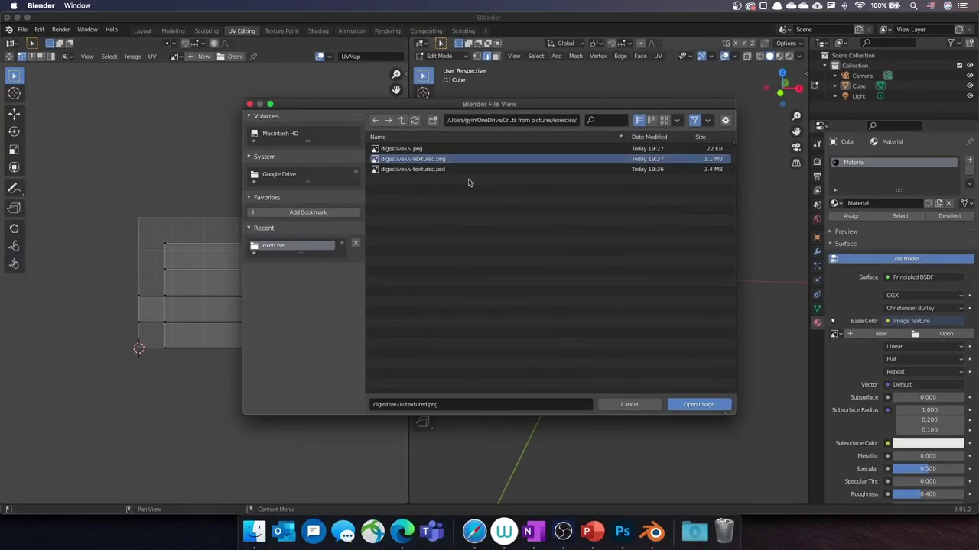
{"action": "left_click", "coordinate": [700, 405]}
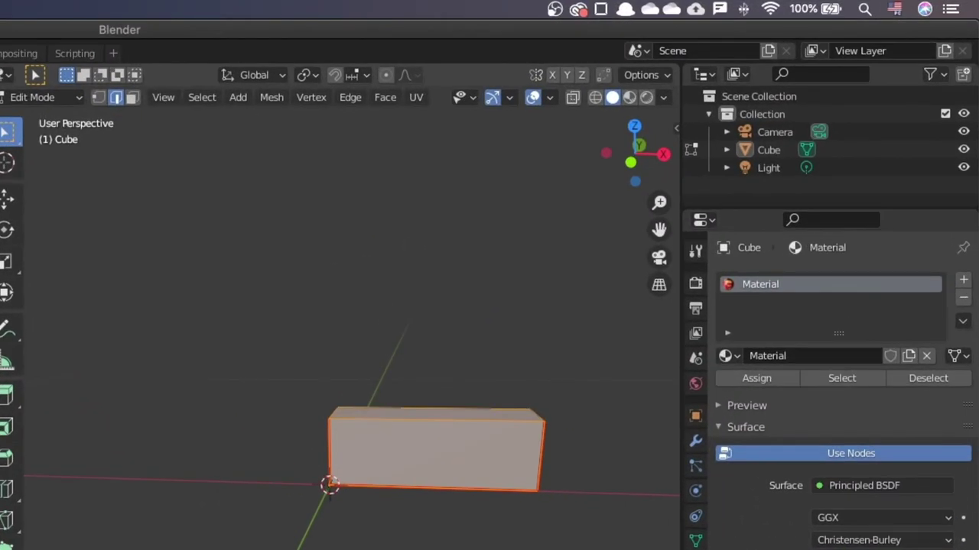
Show the biscuit box texture in Material Preview and export the model as digestive.glb
{"action": "left_click", "coordinate": [629, 98]}
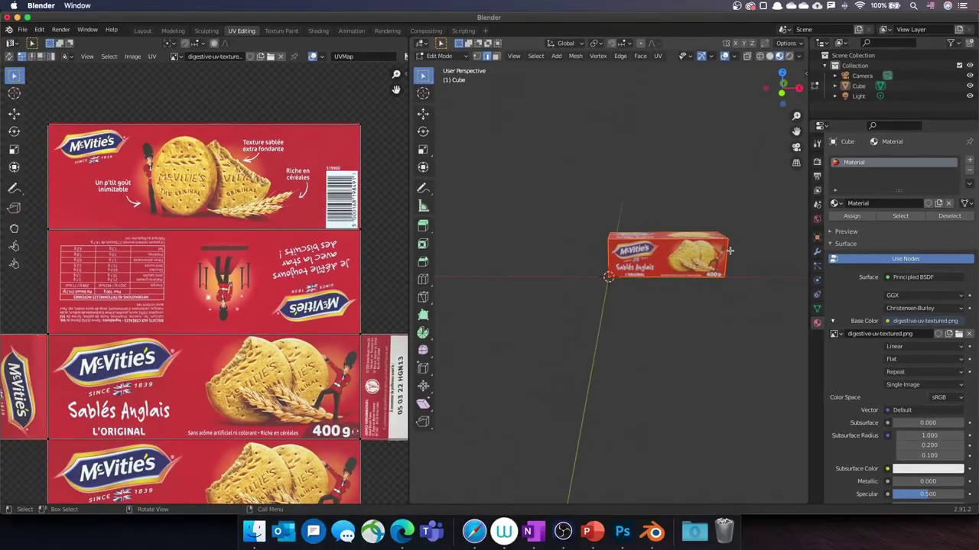
{"action": "scroll", "coordinate": [730, 251], "scroll_direction": "down", "scroll_amount": 10}
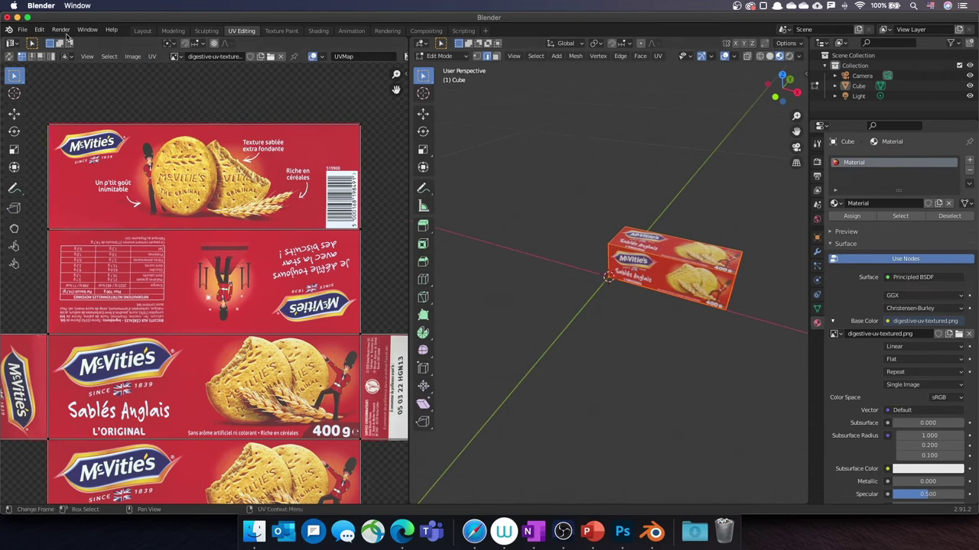
{"action": "left_click", "coordinate": [22, 29]}
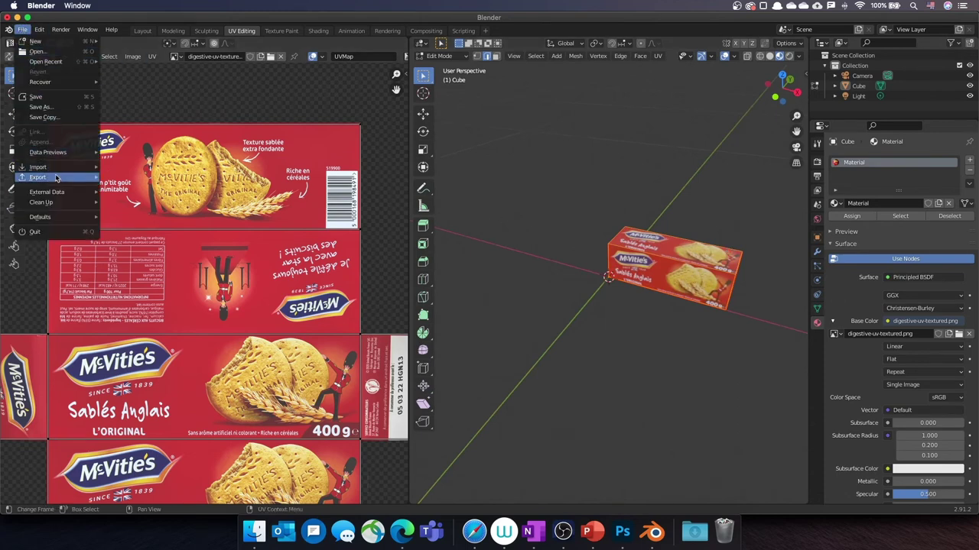
{"action": "mouse_move", "coordinate": [58, 179]}
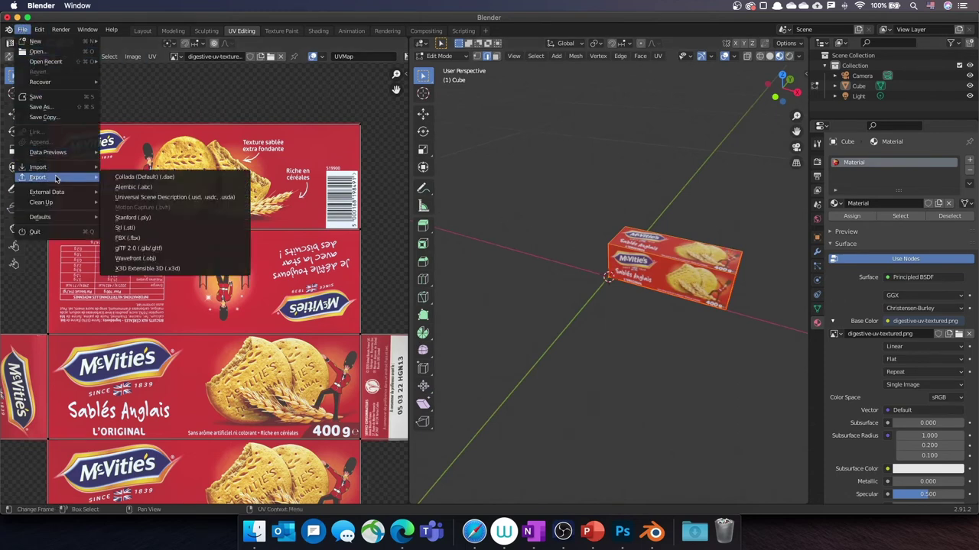
{"action": "left_click", "coordinate": [162, 248]}
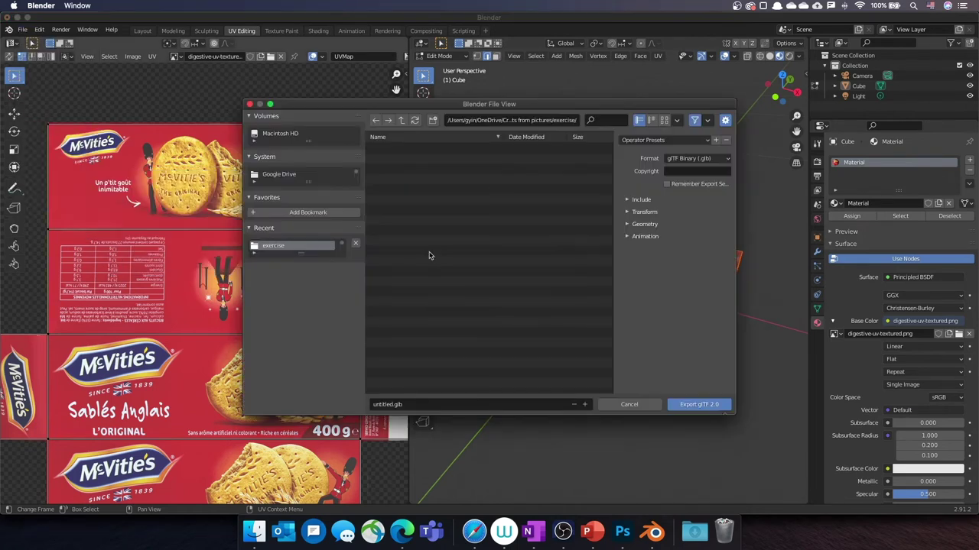
{"action": "left_click", "coordinate": [391, 404]}
{"action": "type", "text": "dig"}
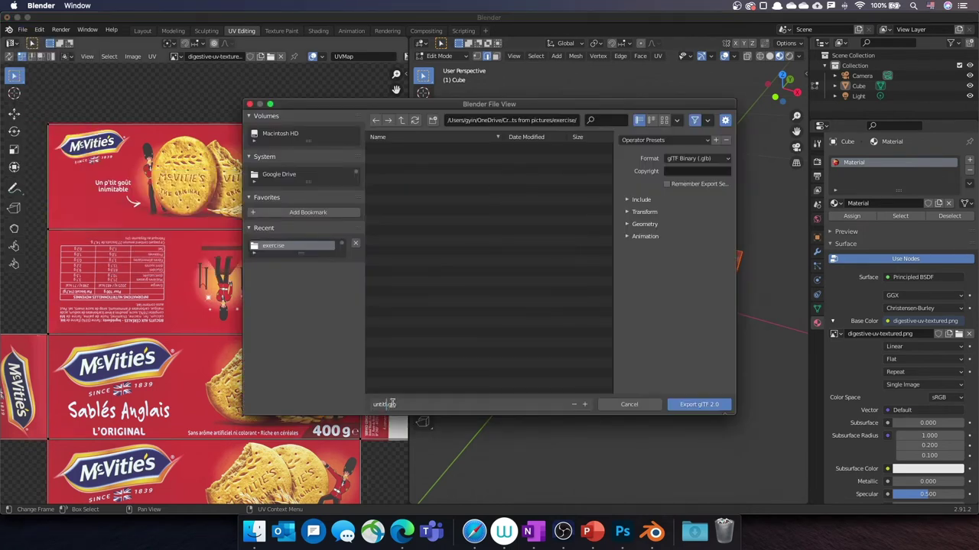
{"action": "type", "text": "estive"}
{"action": "left_click", "coordinate": [697, 404]}
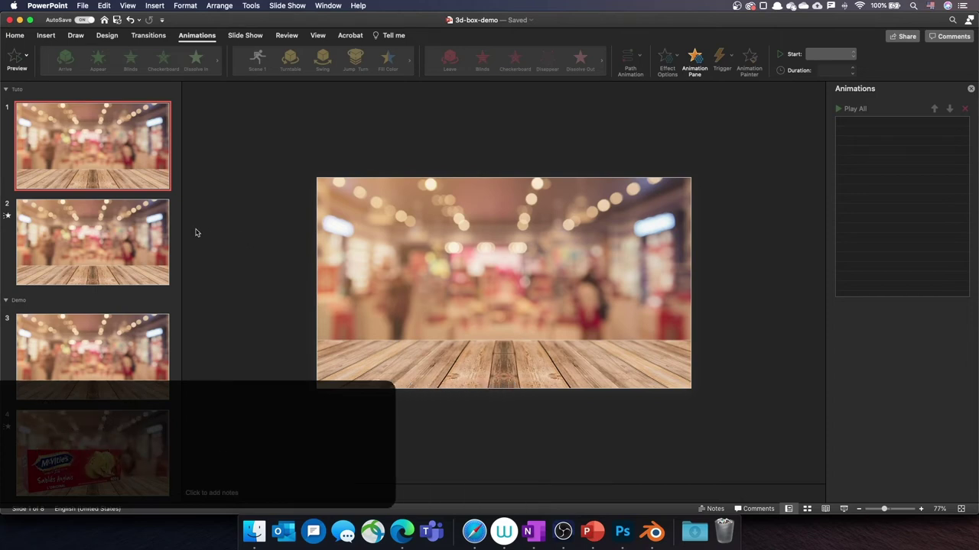
Check slide 2 and its transition options, then return to slide 1
{"action": "left_click", "coordinate": [131, 207]}
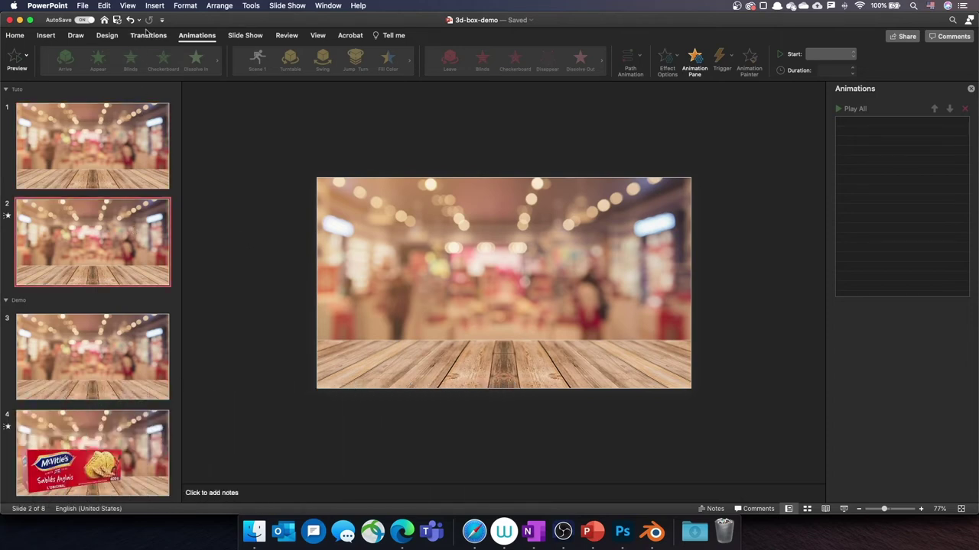
{"action": "left_click", "coordinate": [146, 32]}
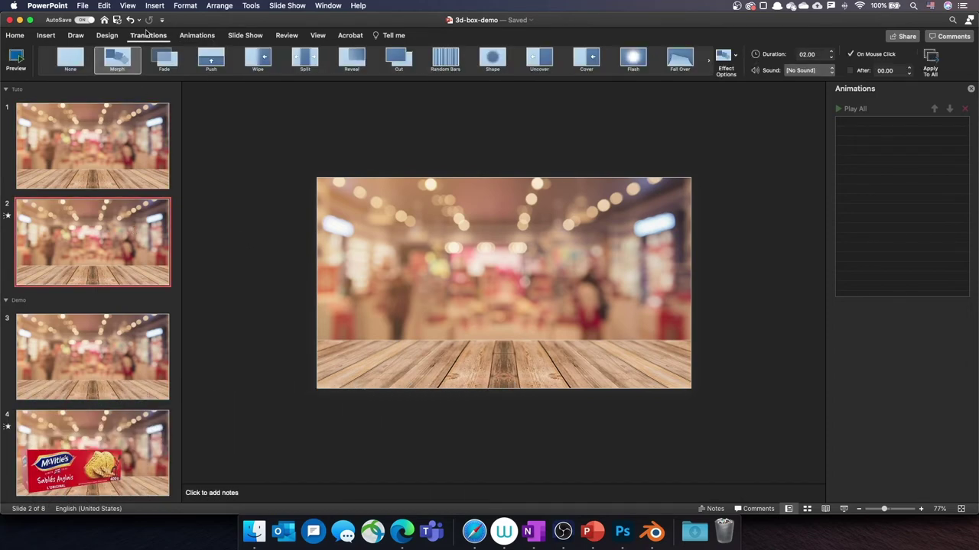
{"action": "left_click", "coordinate": [132, 115]}
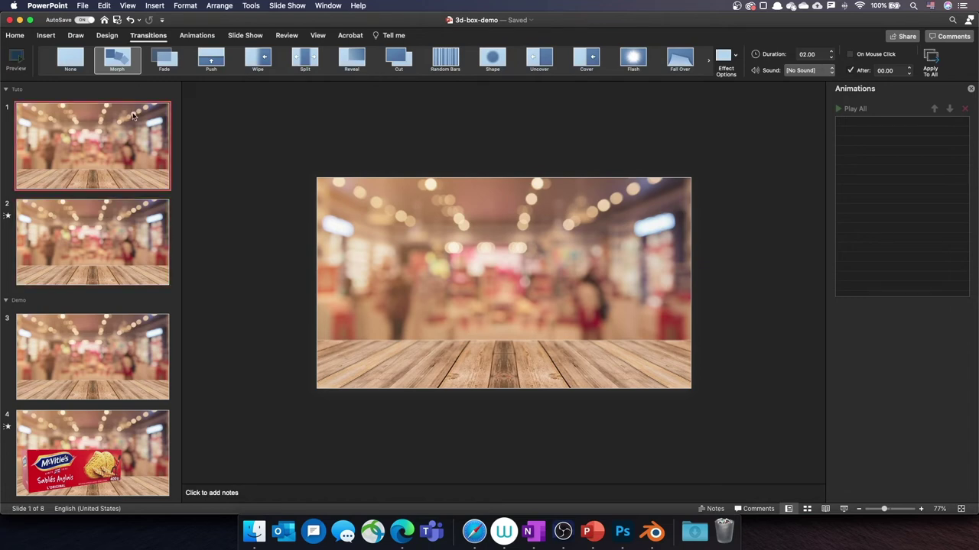
Insert the digestive.glb 3D model from this device onto slide 1
{"action": "left_click", "coordinate": [47, 37]}
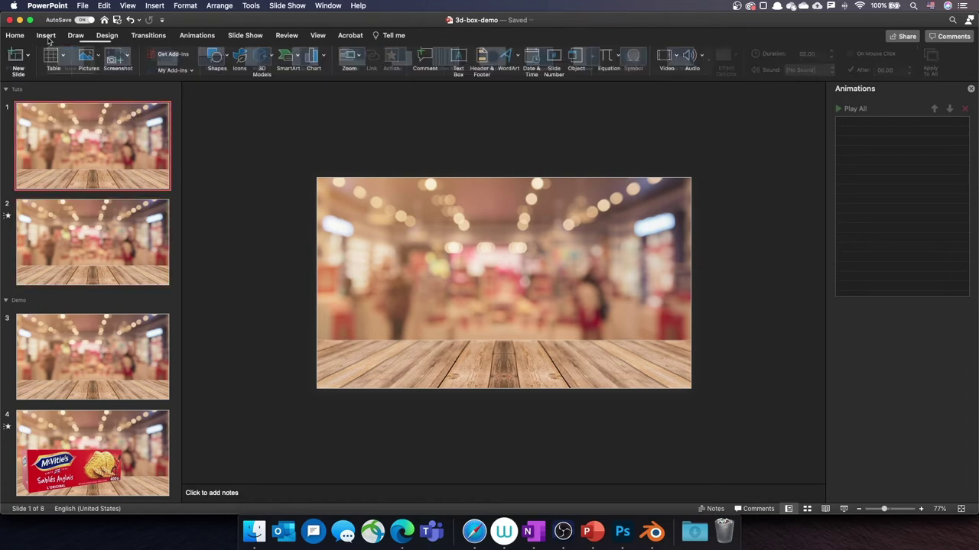
{"action": "left_click", "coordinate": [270, 61]}
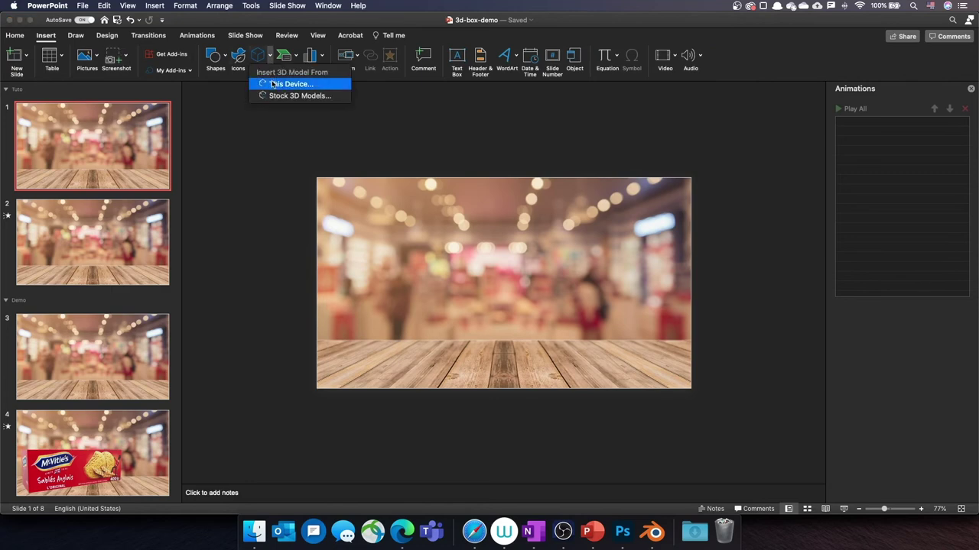
{"action": "left_click", "coordinate": [273, 84]}
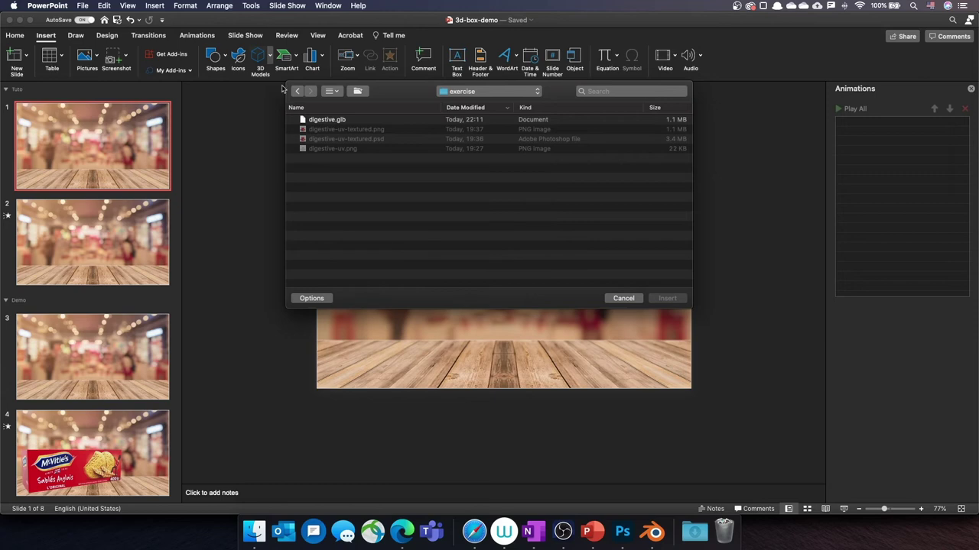
{"action": "left_click", "coordinate": [330, 120]}
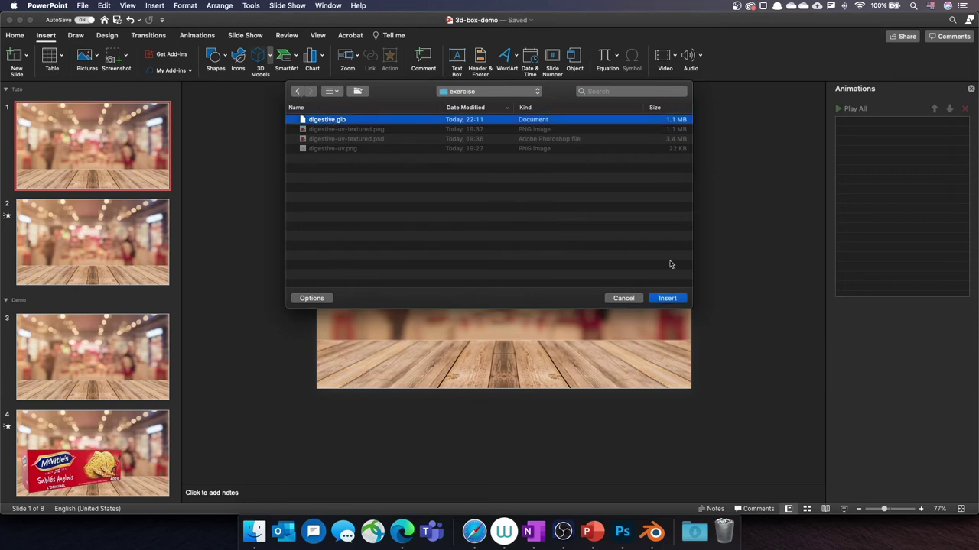
{"action": "left_click", "coordinate": [683, 301]}
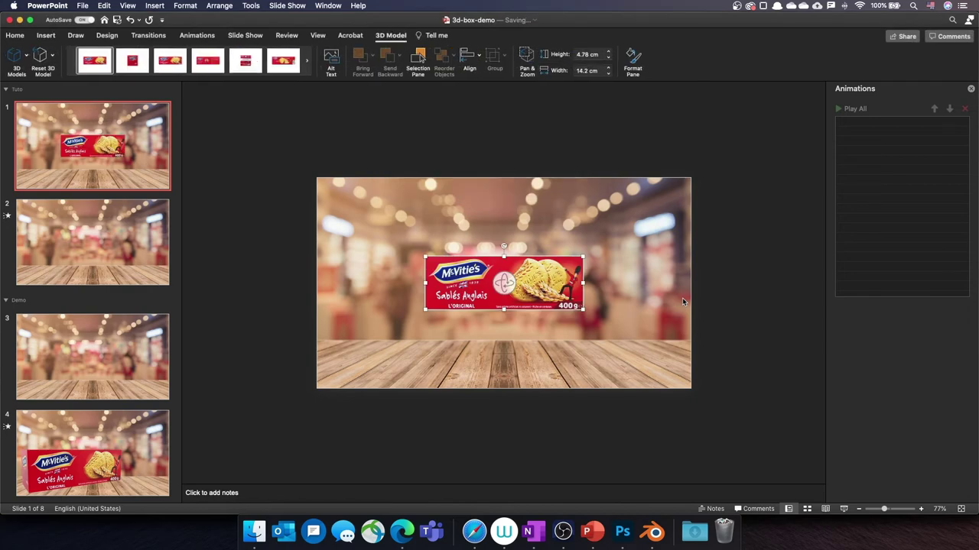
Turn the biscuit box to an angled view and place it on slide 2's wooden table
{"action": "left_click", "coordinate": [682, 300]}
{"action": "left_click", "coordinate": [523, 308]}
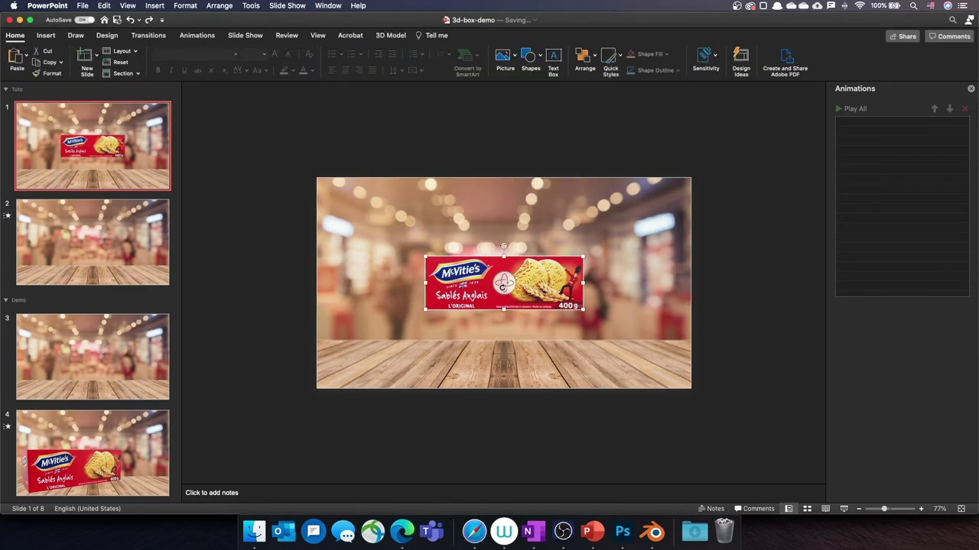
{"action": "left_click_drag", "start_coordinate": [503, 284], "coordinate": [464, 264]}
{"action": "key", "text": "Down"}
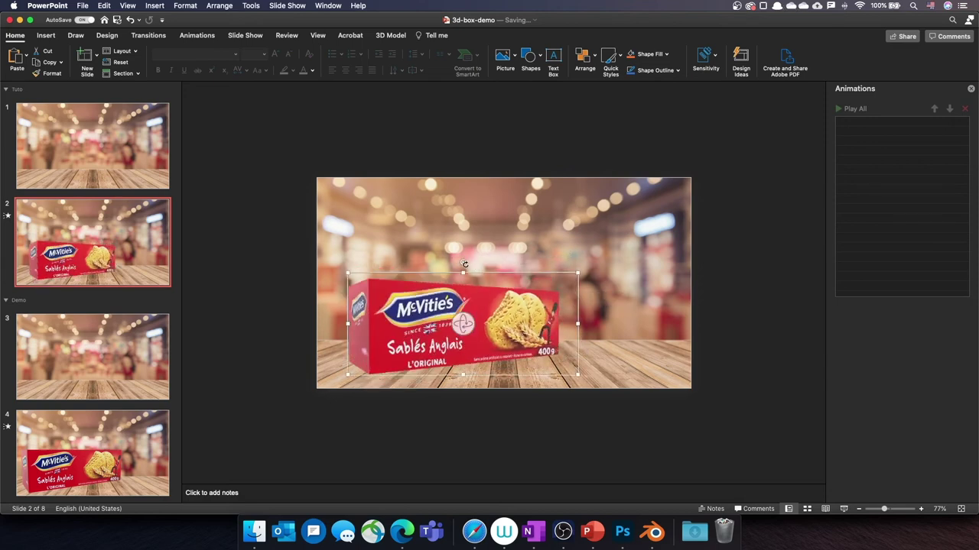
{"action": "left_click", "coordinate": [708, 303]}
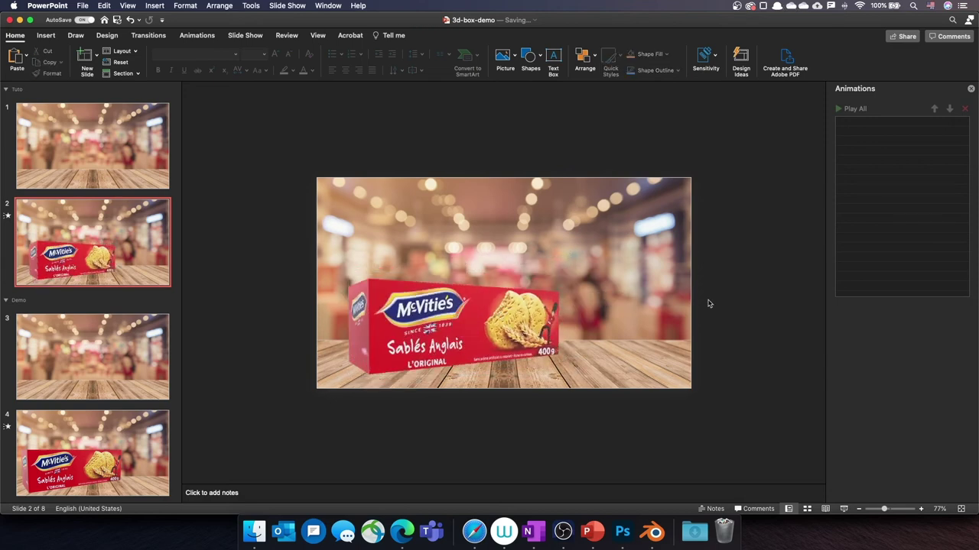
{"action": "left_click", "coordinate": [539, 315]}
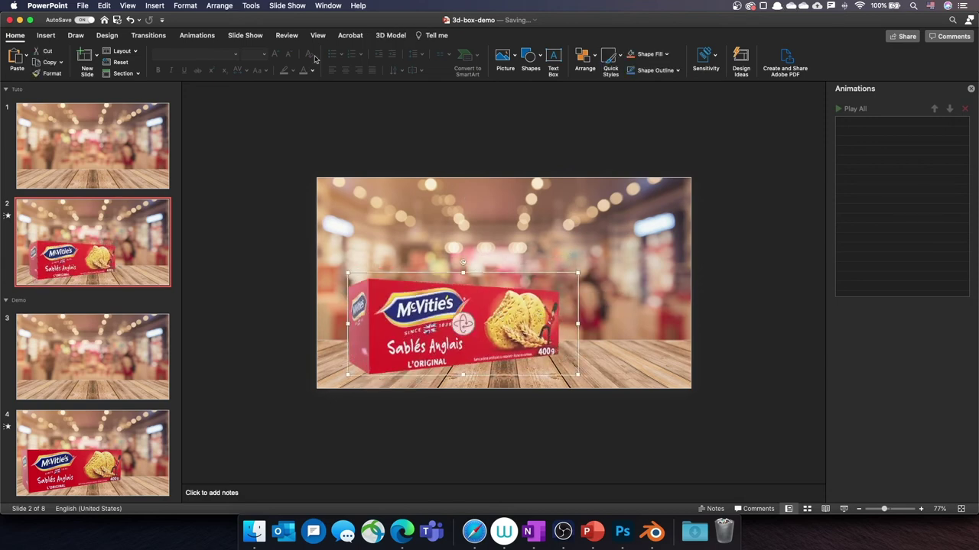
Apply the Jump & Turn animation to the biscuit box, then go back to slide 1
{"action": "left_click", "coordinate": [197, 35]}
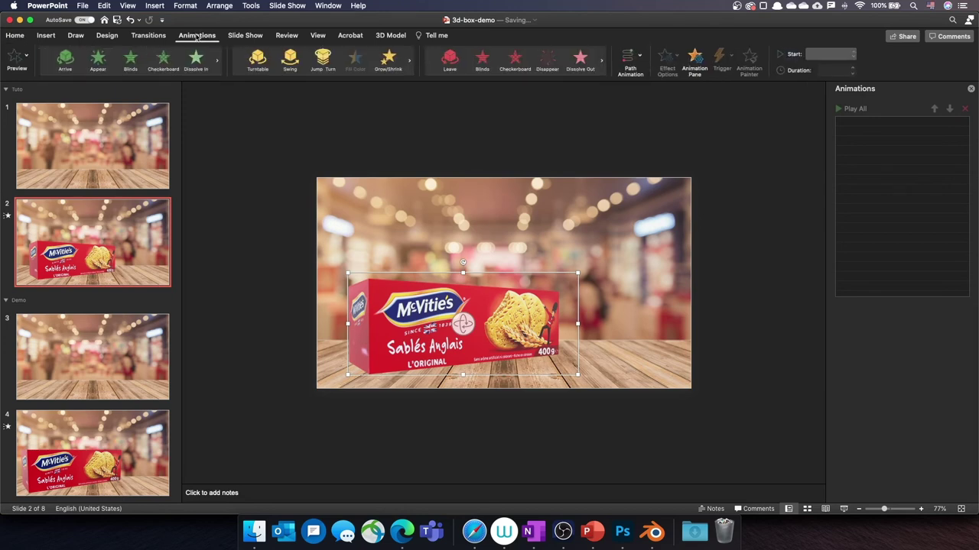
{"action": "left_click", "coordinate": [323, 61]}
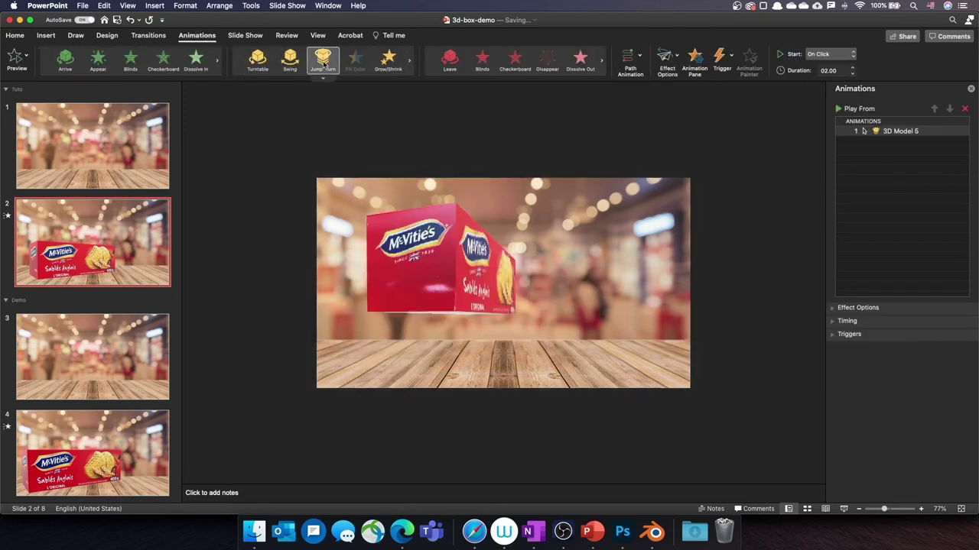
{"action": "left_click", "coordinate": [108, 140]}
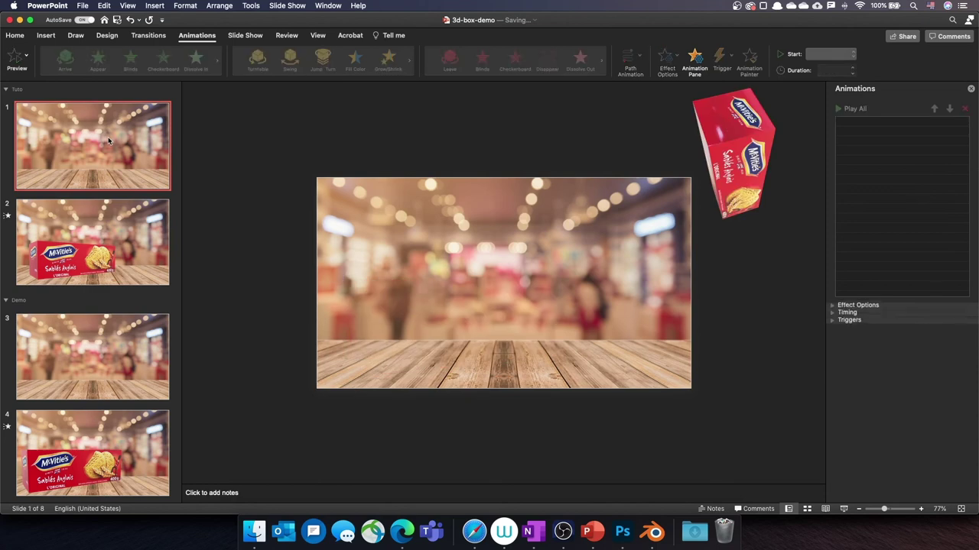